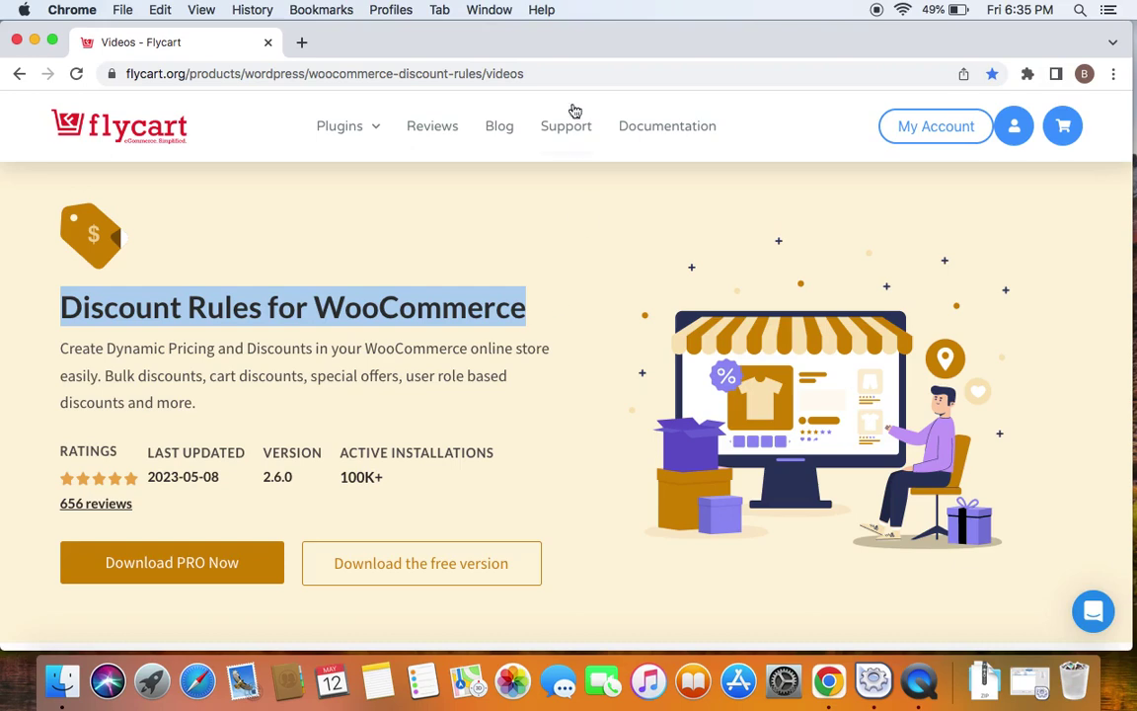
# Step: Point out the Perfect Brands WooCommerce plugin on the Plugins page
pyautogui.click(562, 76)
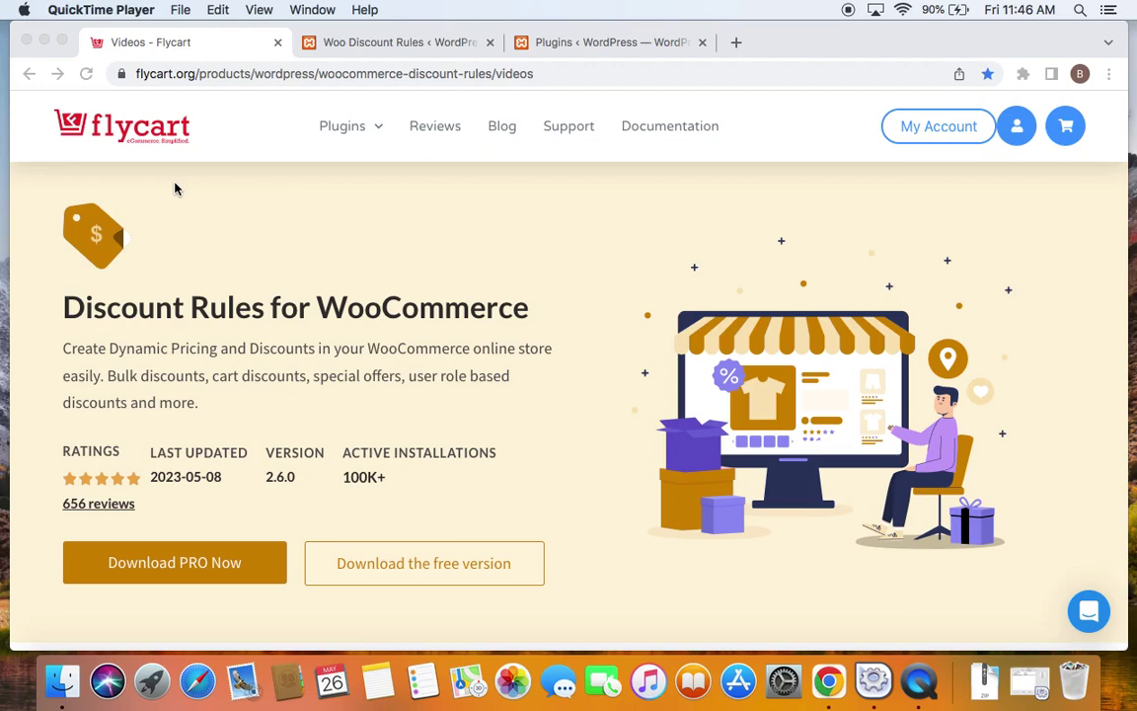
pyautogui.click(604, 44)
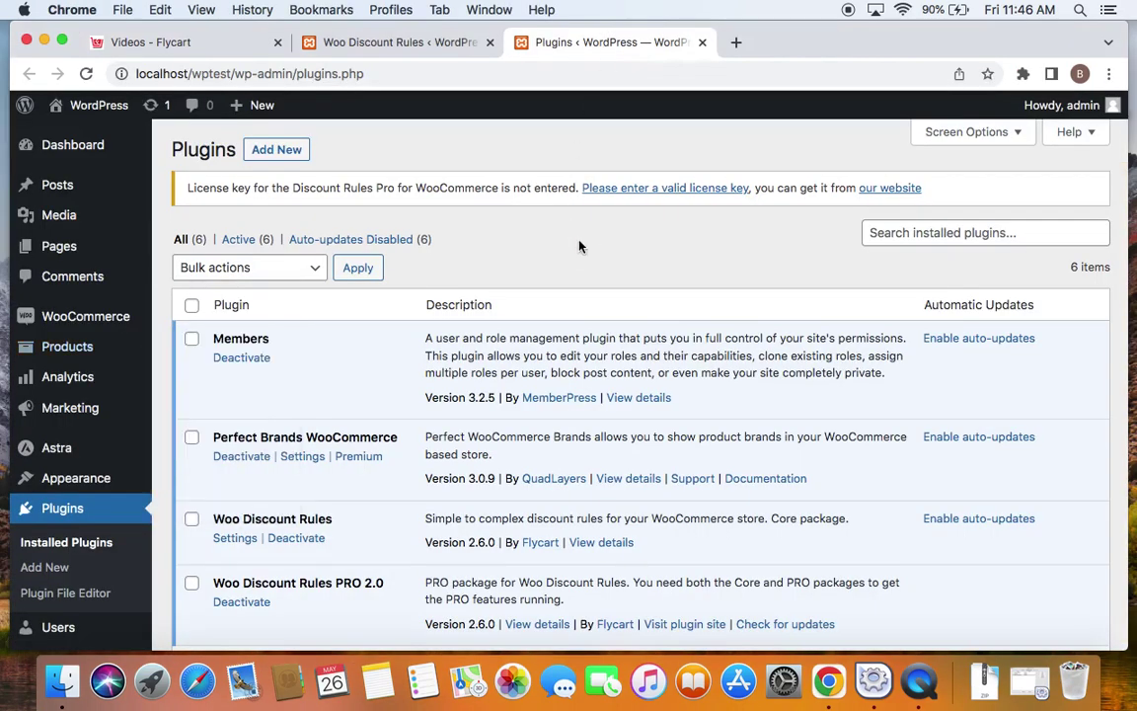
pyautogui.moveTo(211, 437); pyautogui.dragTo(413, 441)
pyautogui.click(475, 434)
# Step: Open Products > Brands in a new tab, showing the Polo brand with 4 products
pyautogui.moveTo(126, 357)
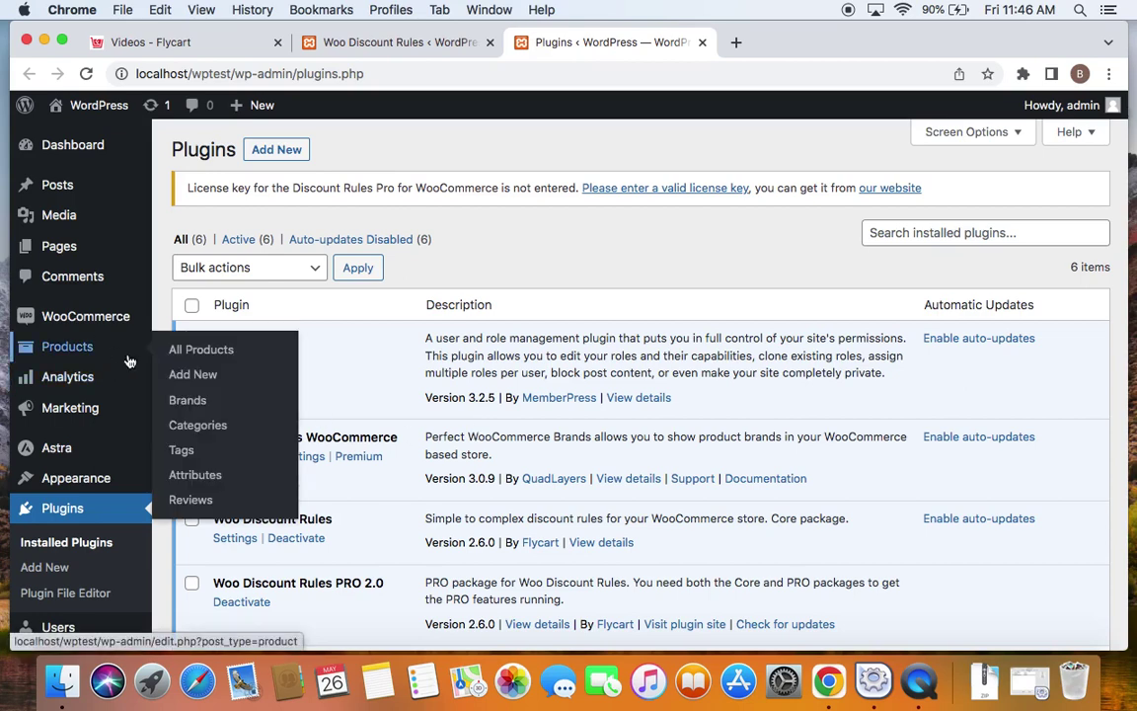
pyautogui.rightClick(199, 403)
pyautogui.click(268, 406)
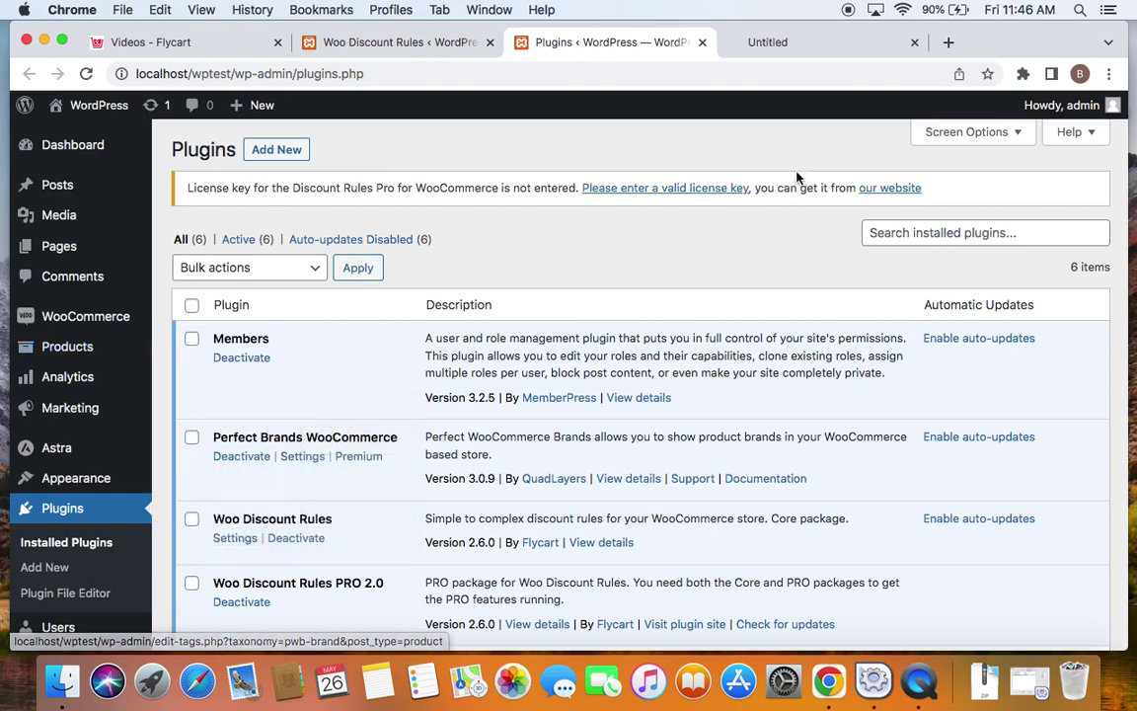
pyautogui.click(778, 50)
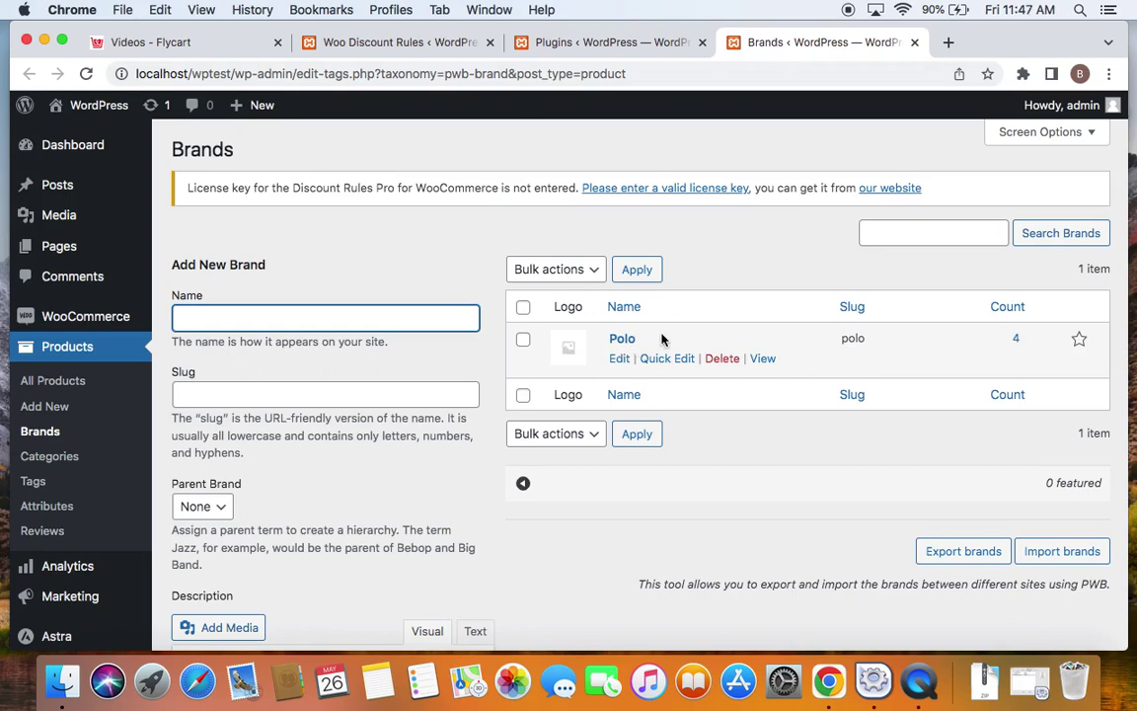
# Step: Open the All Products list in a new tab
pyautogui.rightClick(77, 379)
pyautogui.click(114, 387)
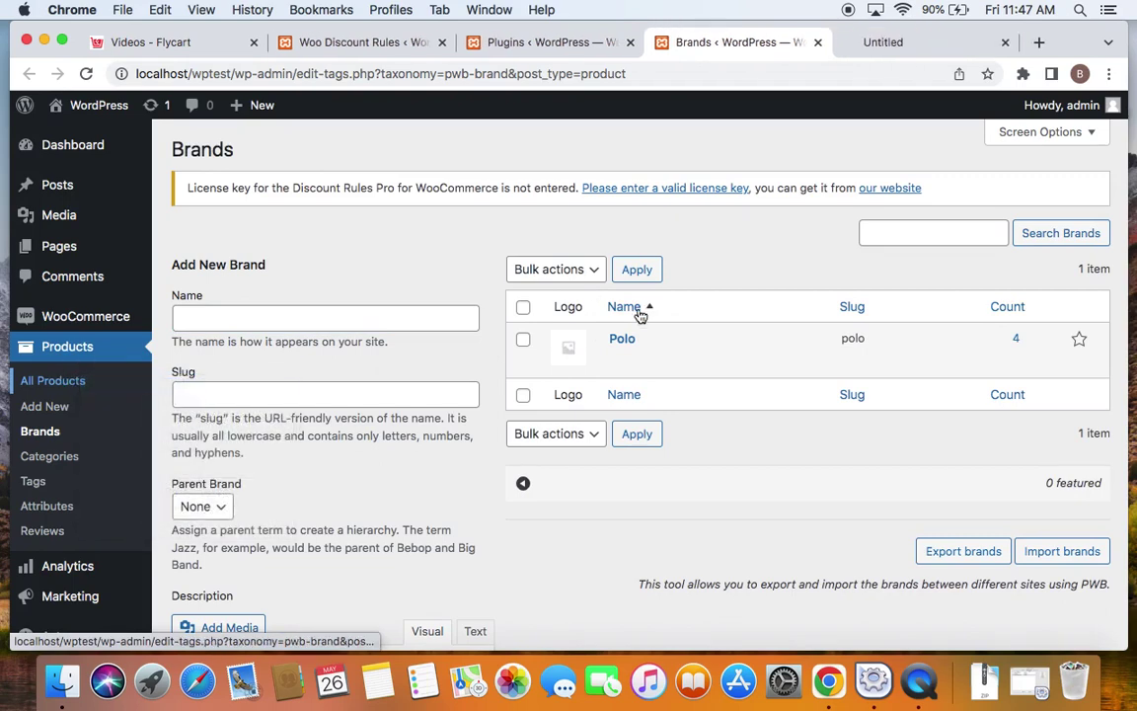
pyautogui.click(898, 43)
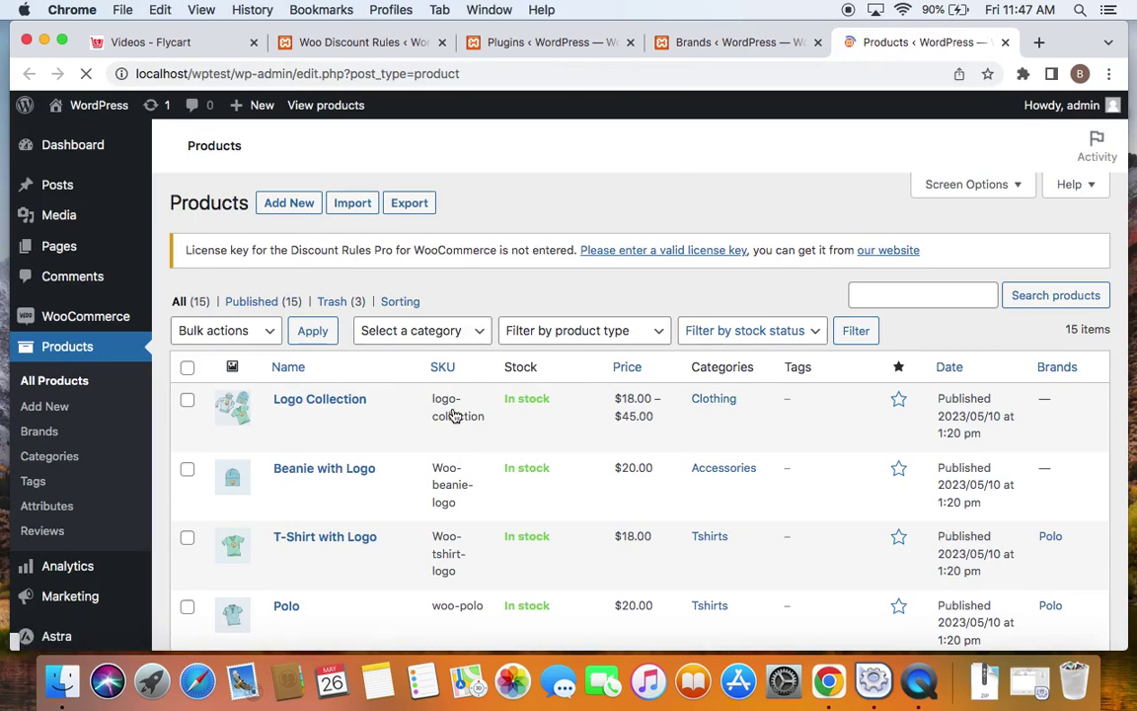
# Step: Edit the Polo product and scroll to its Brands box showing Polo ticked
pyautogui.scroll(-3, 452, 411)
pyautogui.scroll(-2, 452, 411)
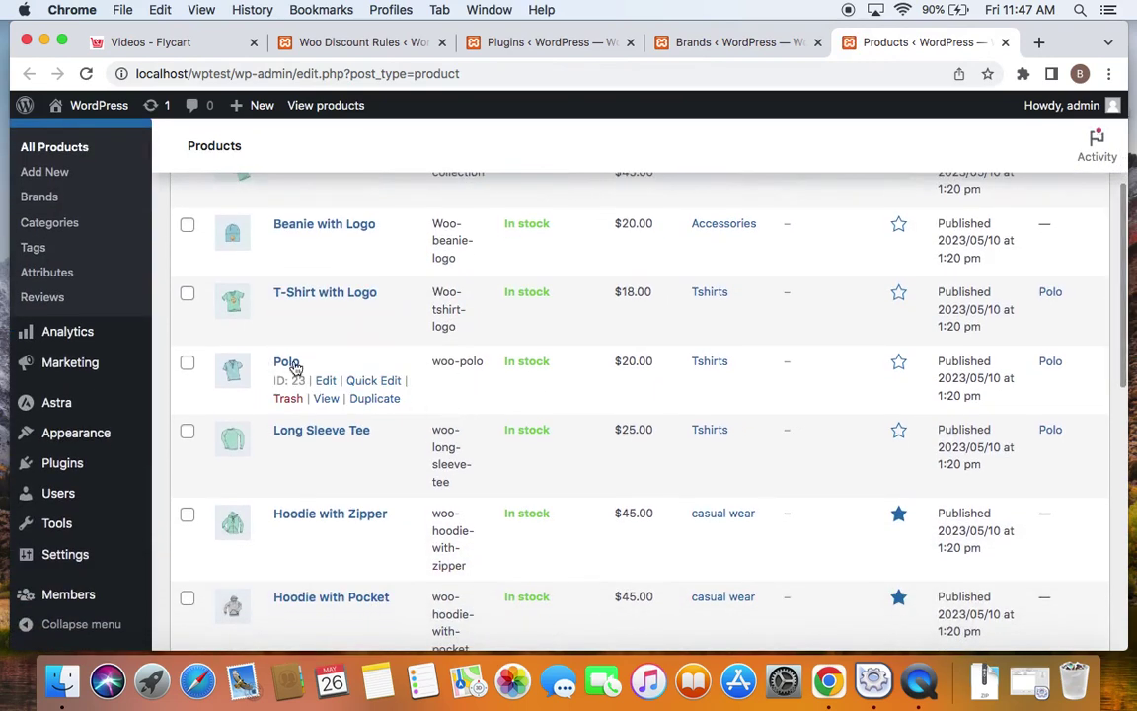
pyautogui.click(325, 382)
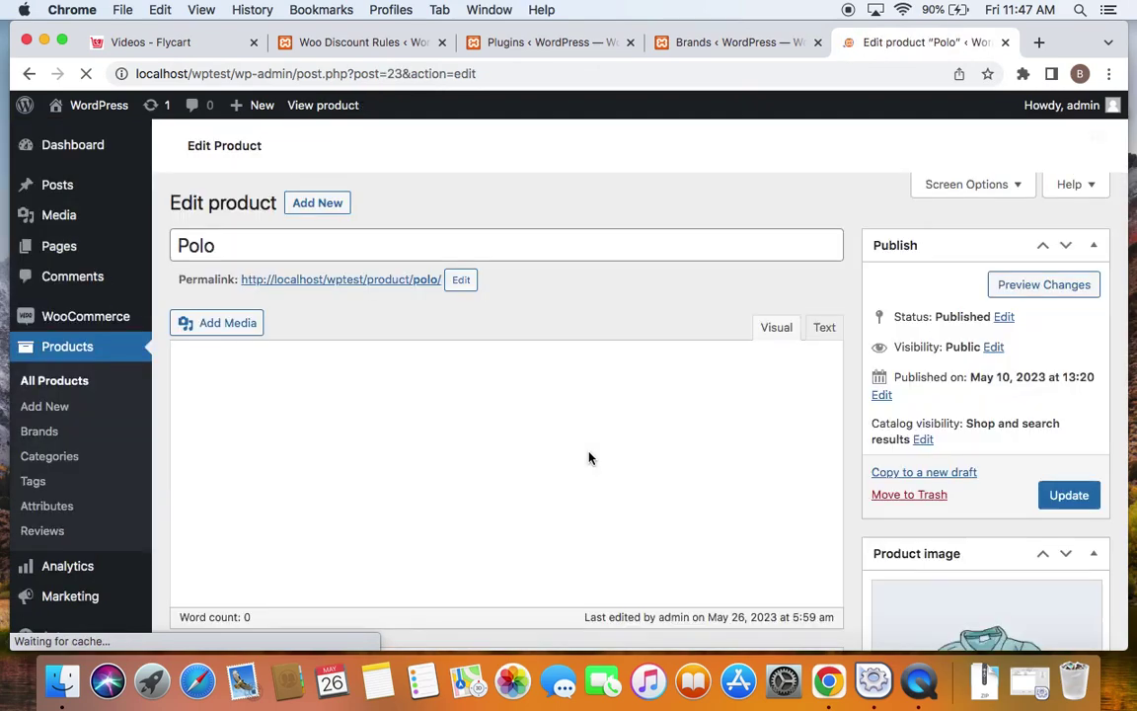
pyautogui.scroll(-10, 588, 457)
pyautogui.scroll(-15, 588, 457)
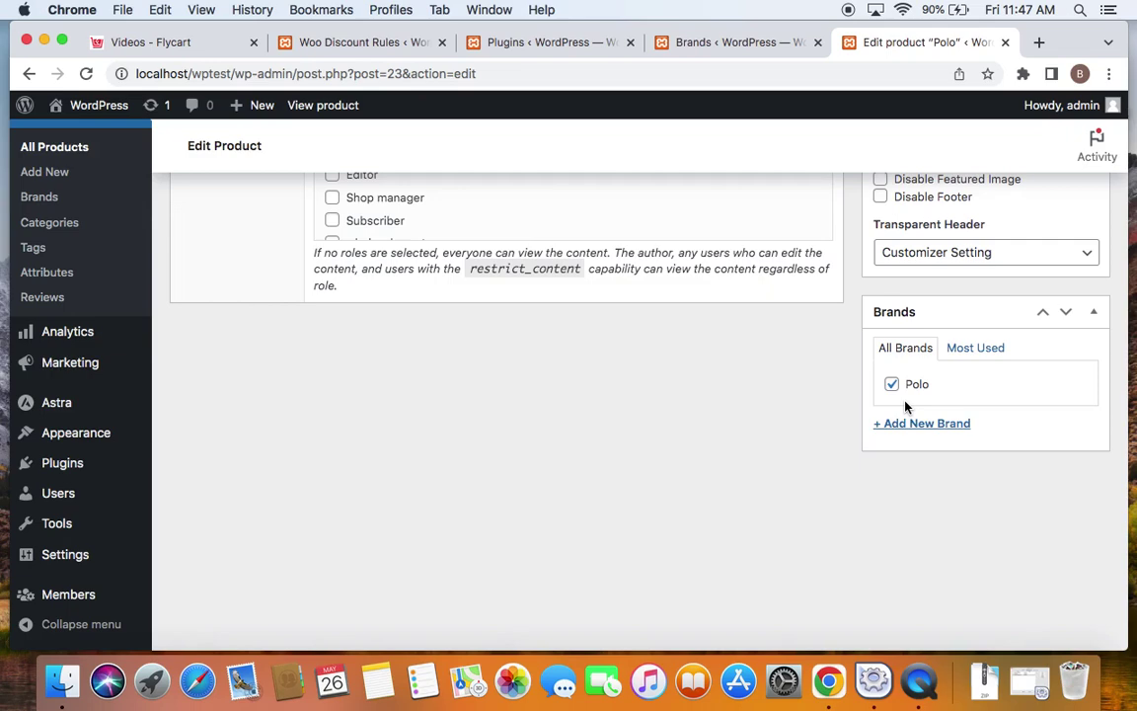
# Step: Add a new Woo Discount Rules rule titled 'Flat 20$ off on Polo brand'
pyautogui.click(367, 43)
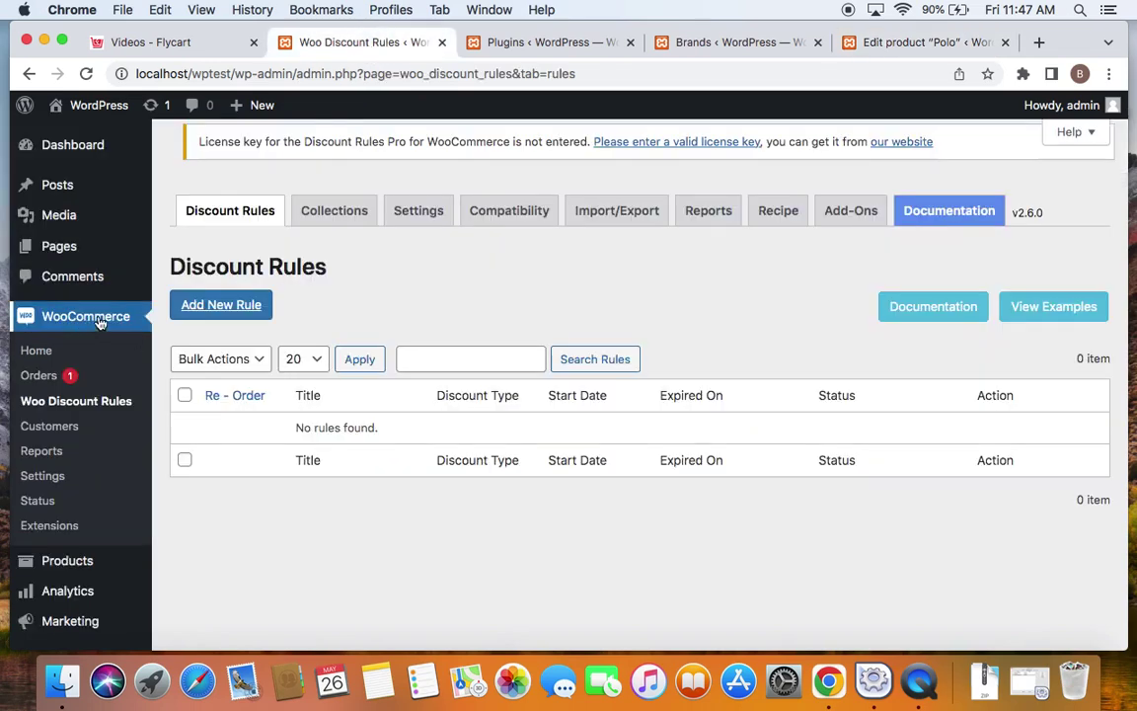
pyautogui.click(237, 303)
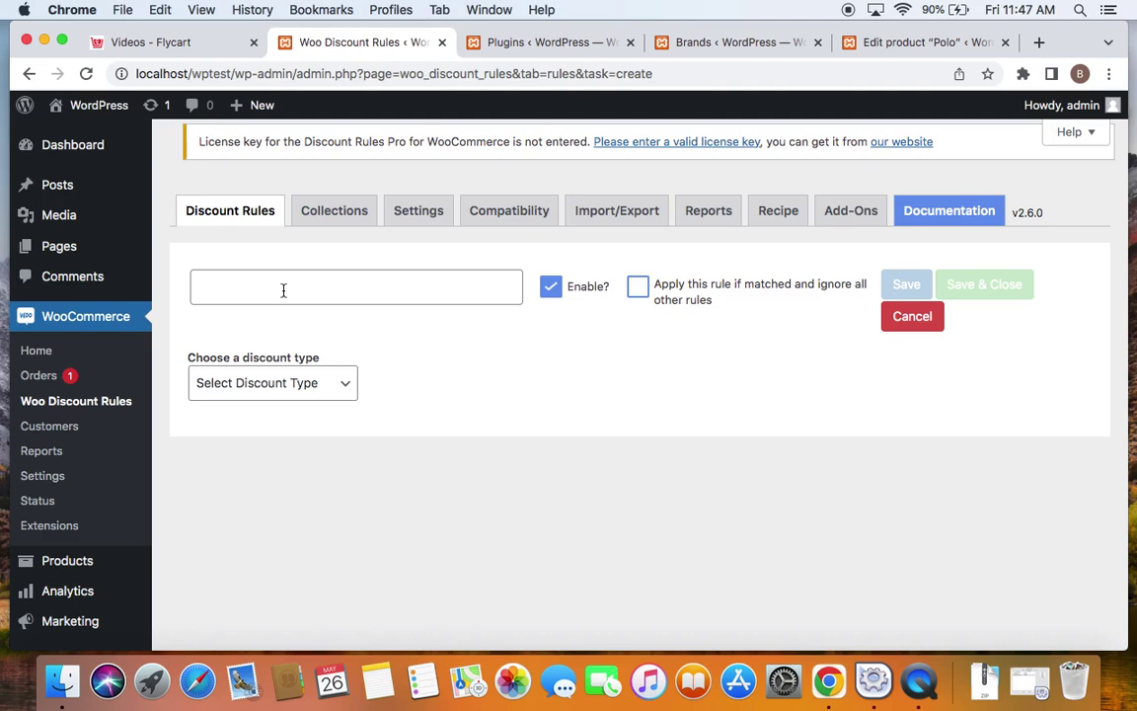
pyautogui.click(284, 290)
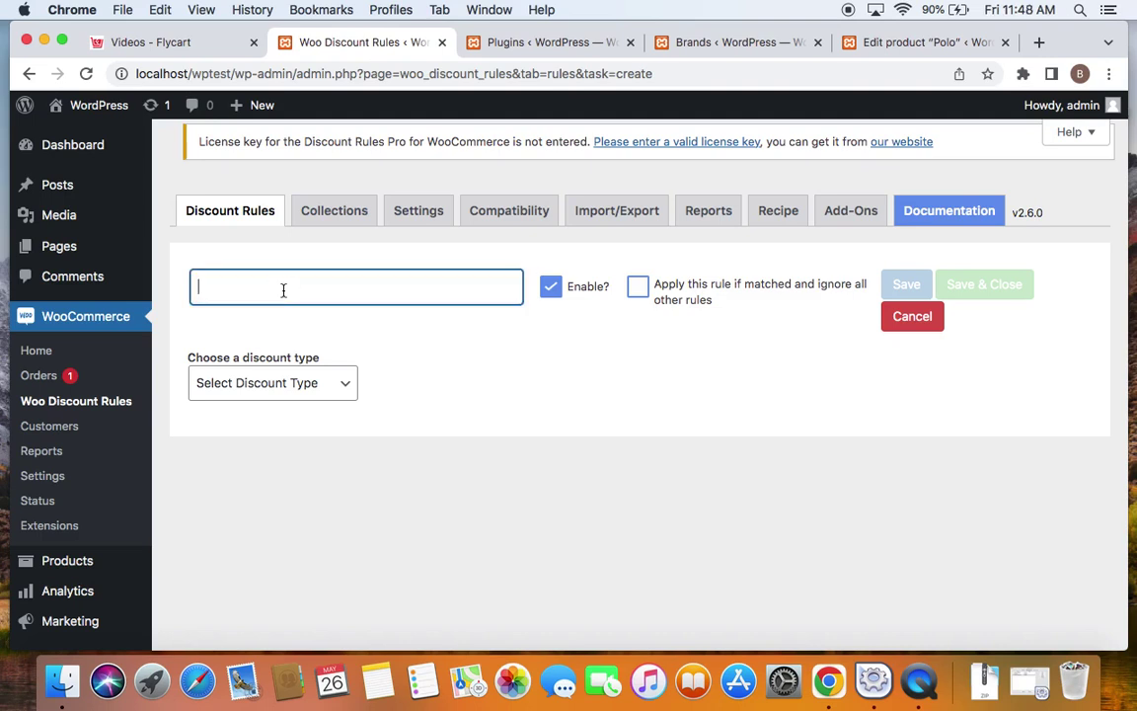
pyautogui.write('Flat 20$ off on Polo brand')
pyautogui.click(343, 332)
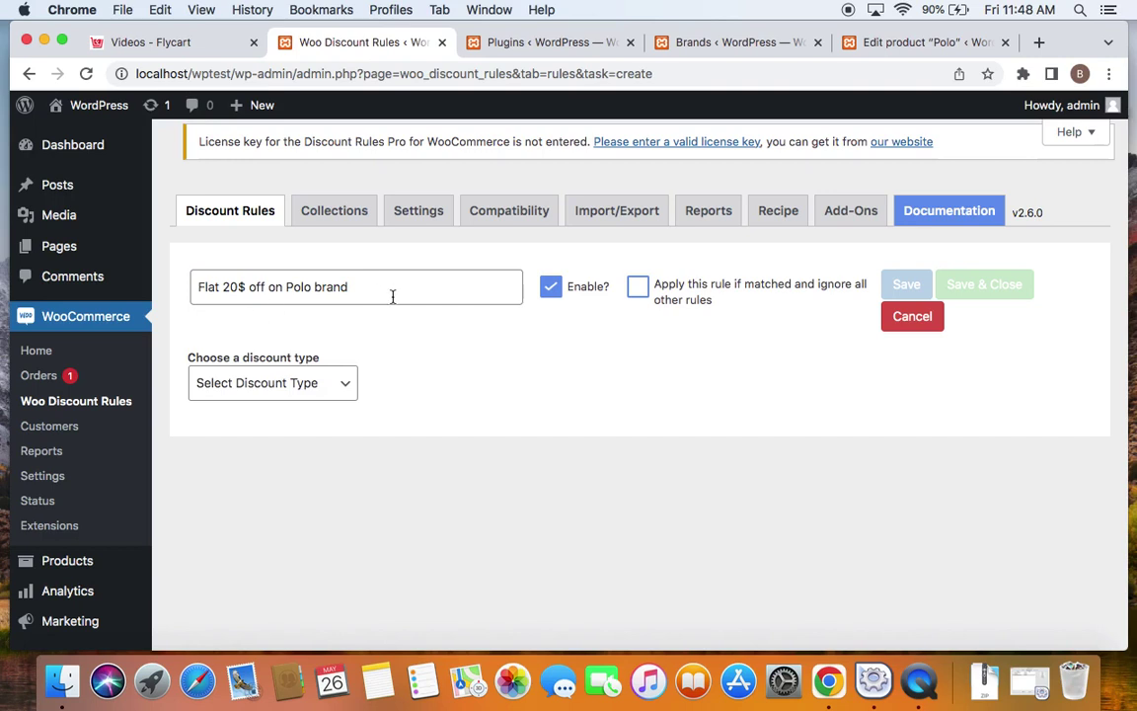
# Step: Set the rule's discount type to Product Adjustment
pyautogui.click(344, 383)
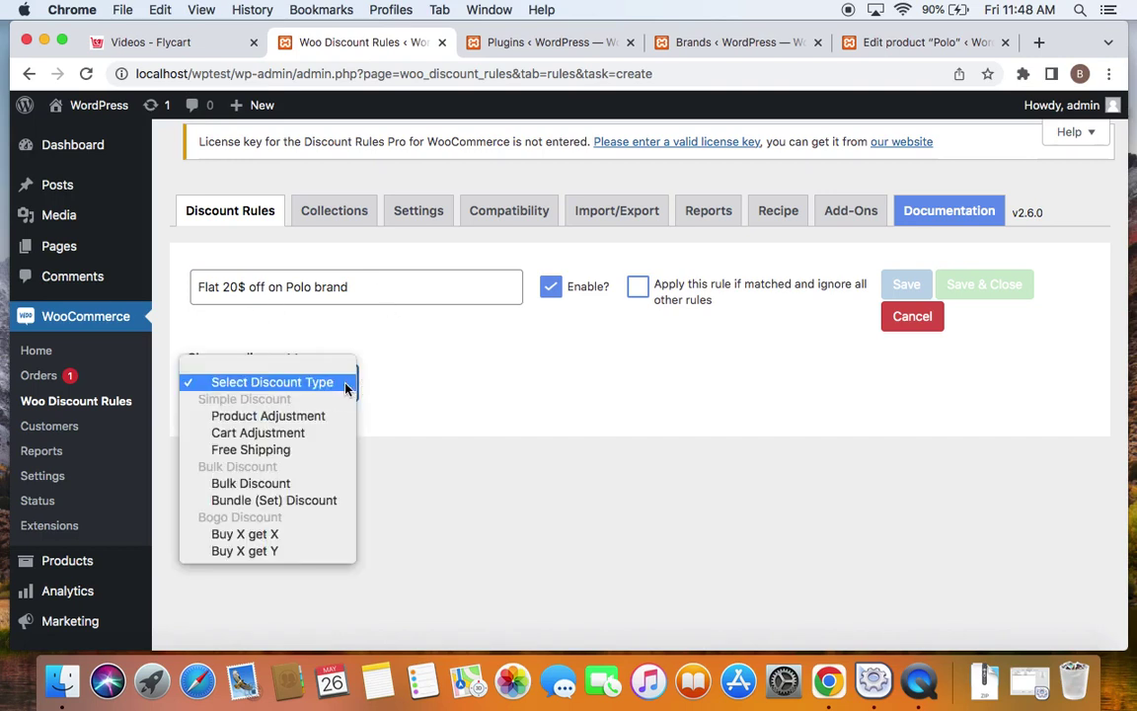
pyautogui.click(316, 416)
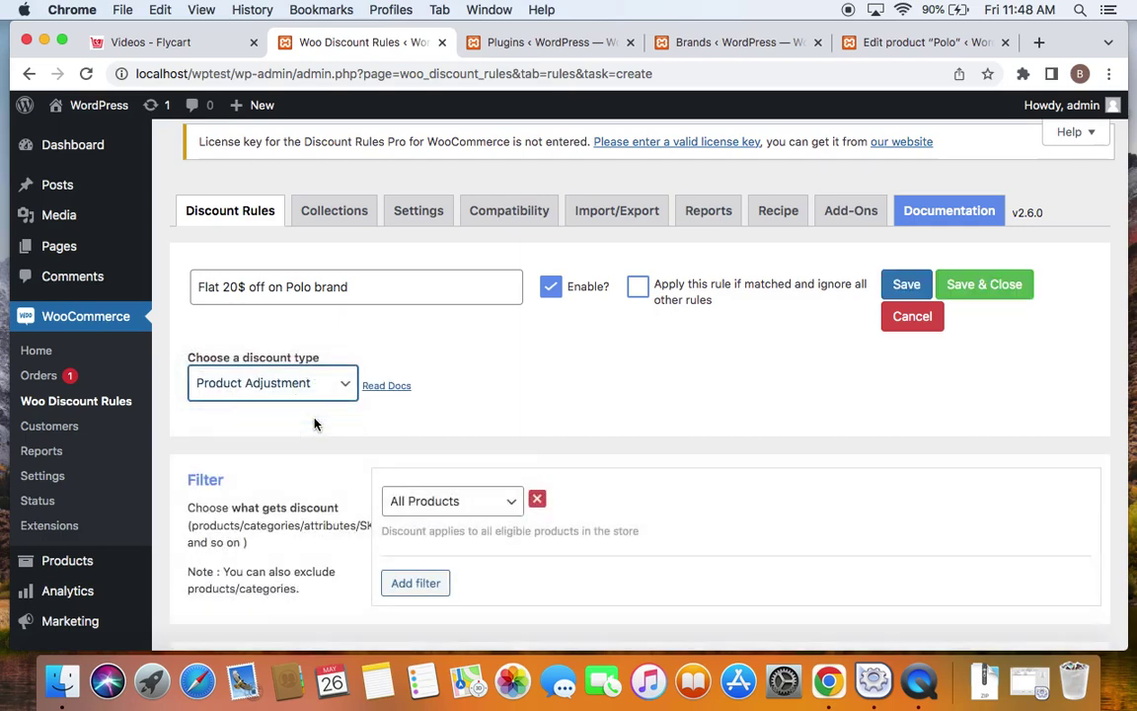
pyautogui.scroll(-2, 520, 436)
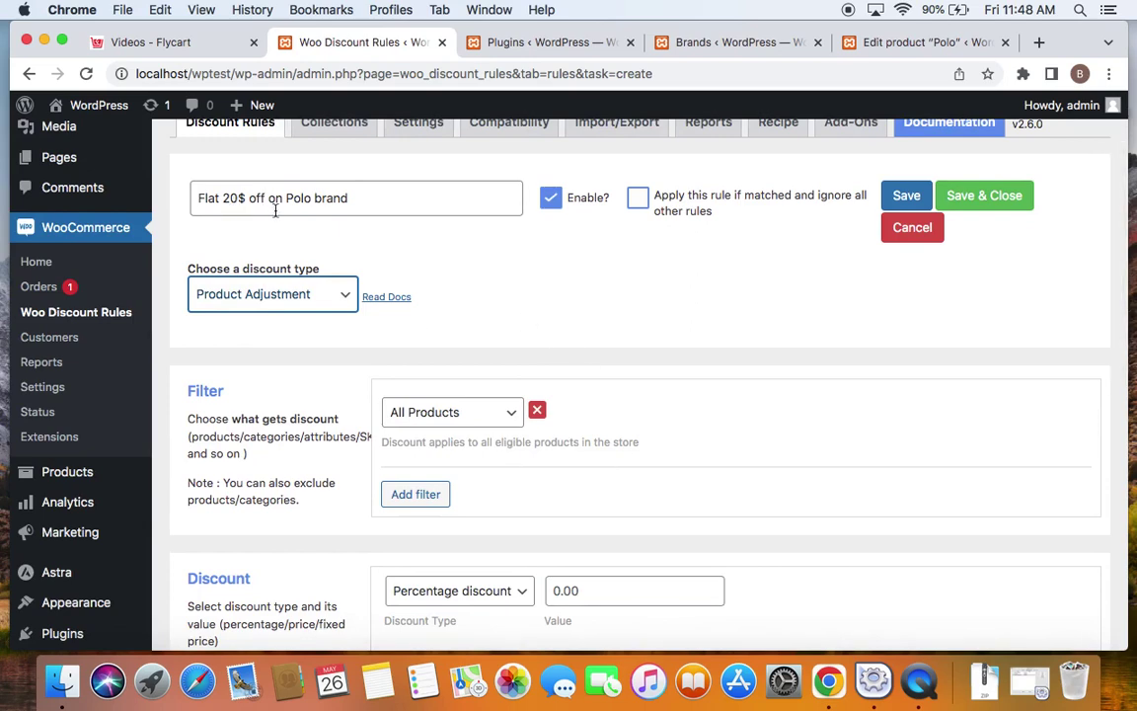
# Step: Wrap Polo in double quotes so the title reads Flat 20$ off on "Polo" brand
pyautogui.click(308, 199)
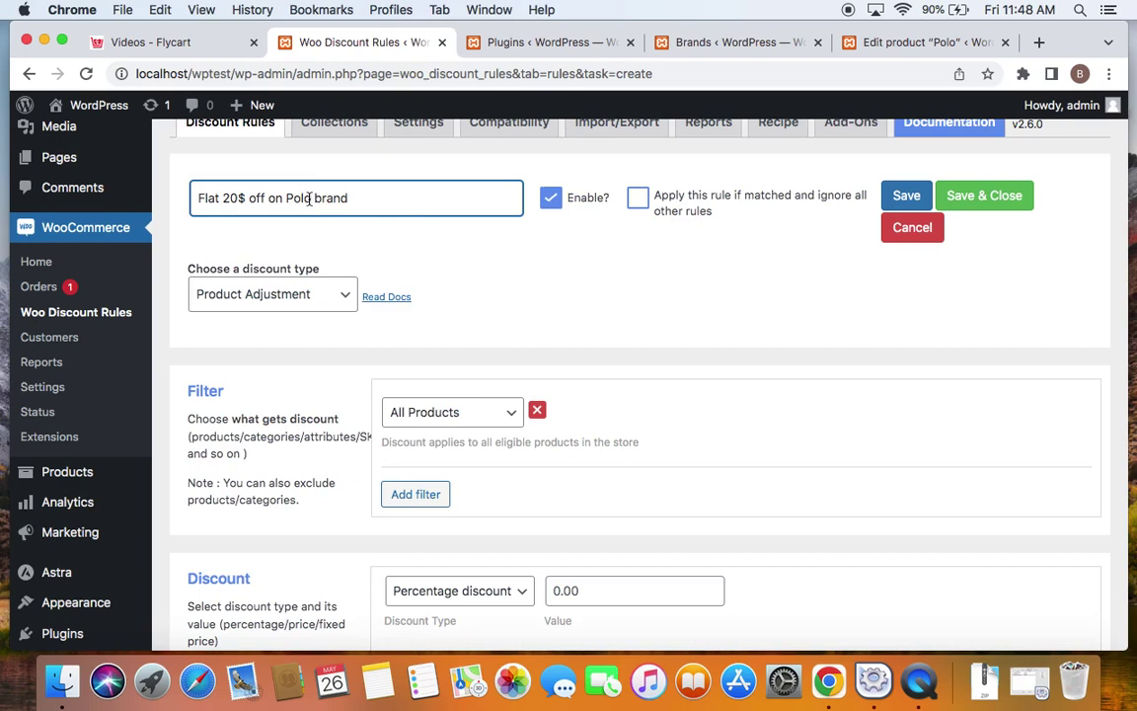
pyautogui.write('"')
pyautogui.press('Left')
pyautogui.press('Left')
pyautogui.press('Left')
pyautogui.press('Left')
pyautogui.press('Left')
pyautogui.write('"')
pyautogui.click(591, 326)
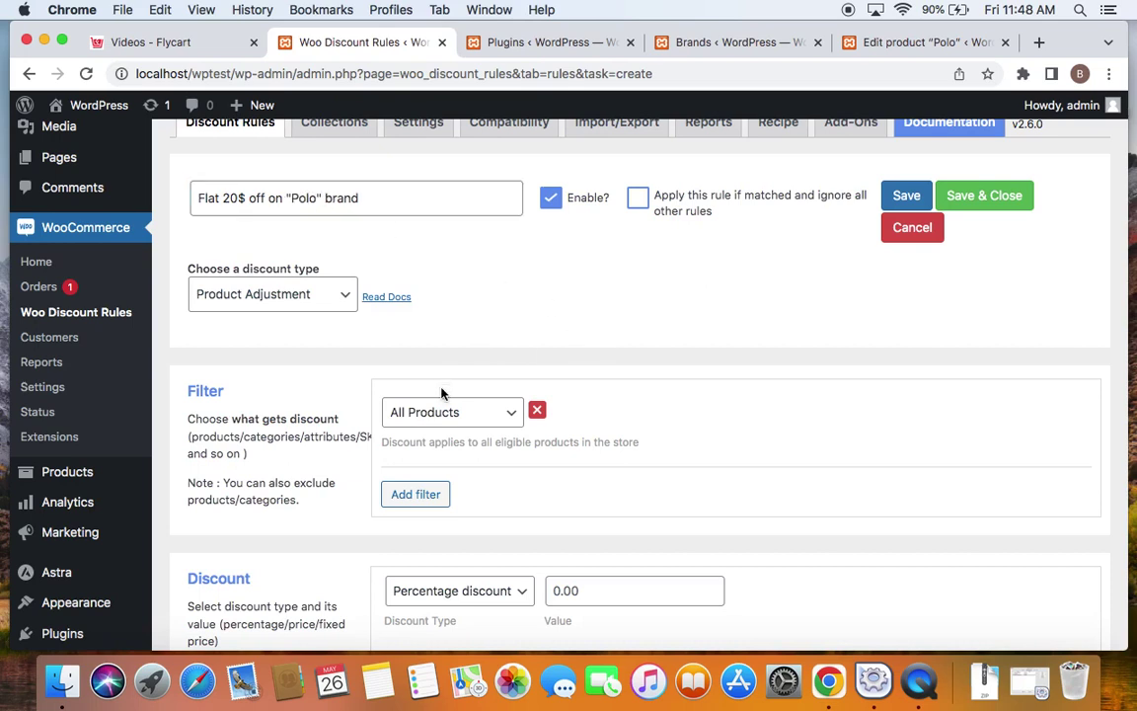
# Step: Change the filter from All Products to Brands, in list, with Polo selected
pyautogui.click(509, 415)
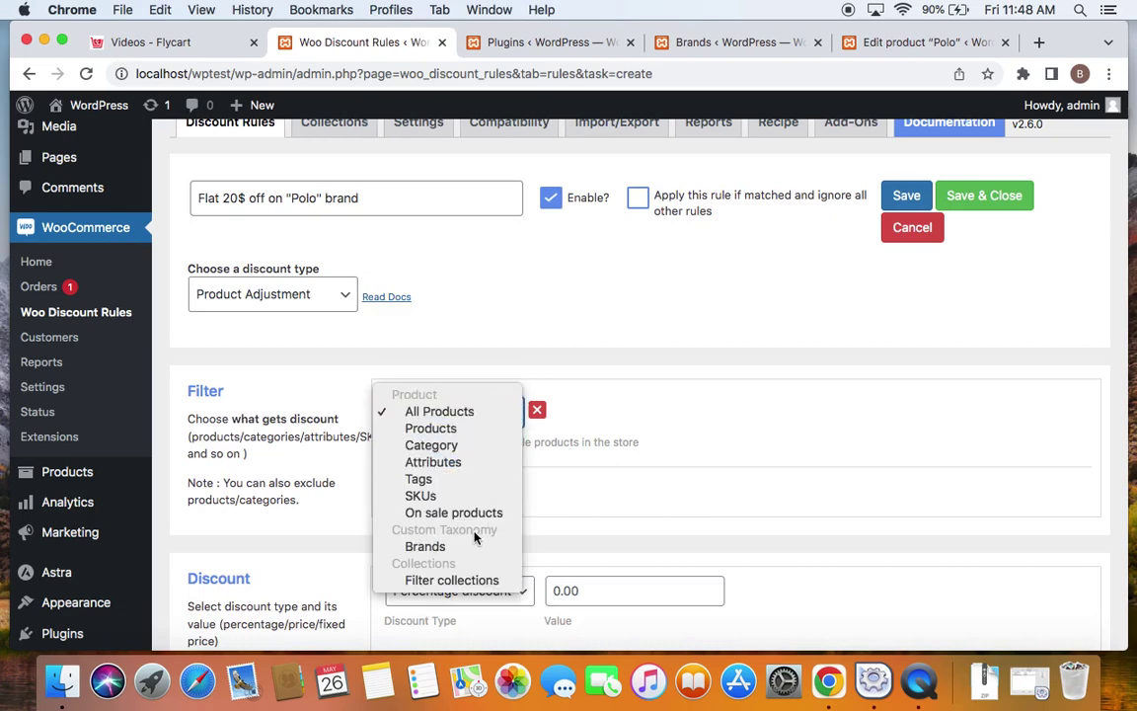
pyautogui.click(422, 547)
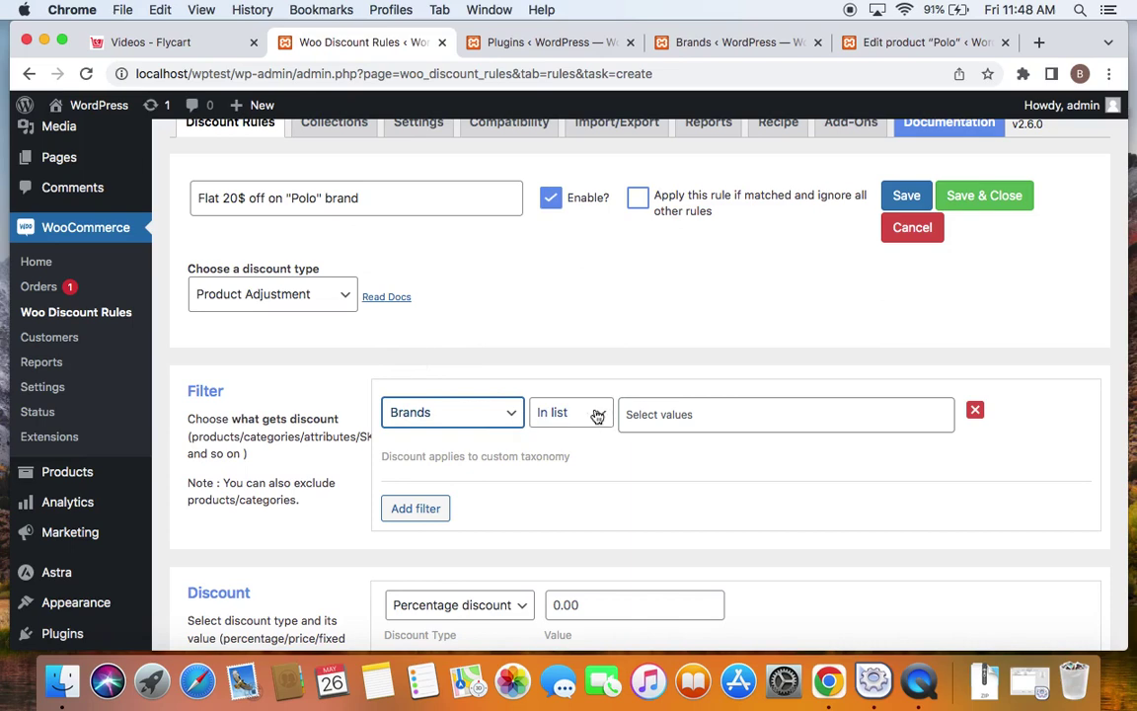
pyautogui.click(665, 422)
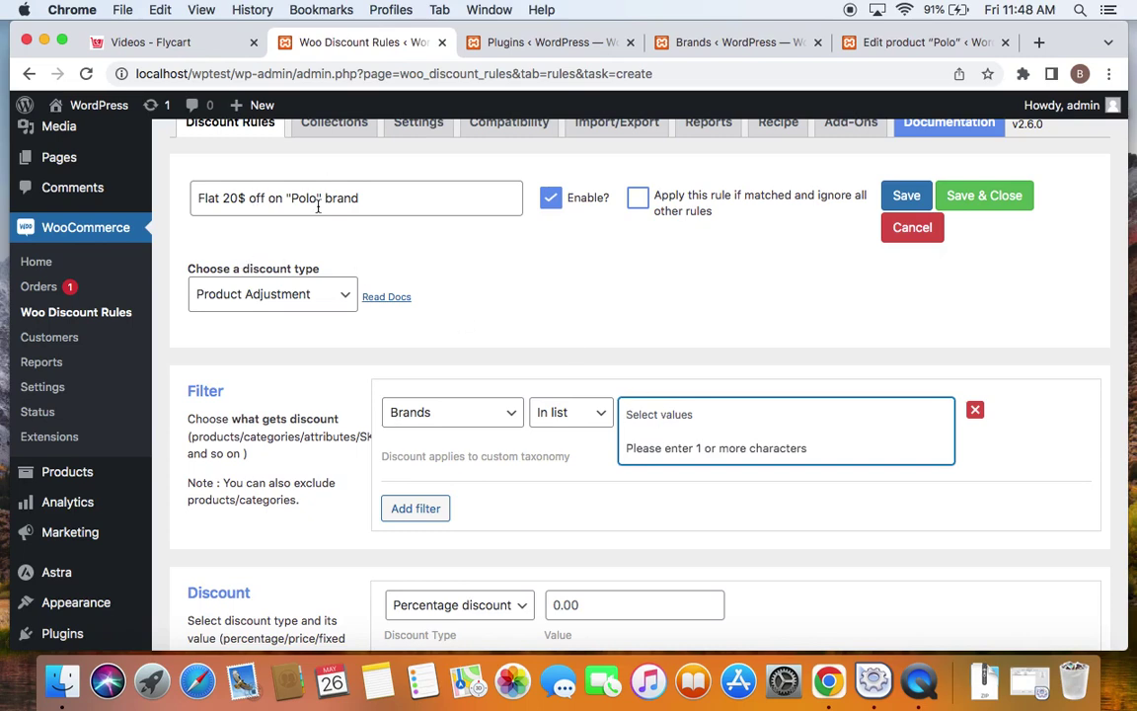
pyautogui.write('polo')
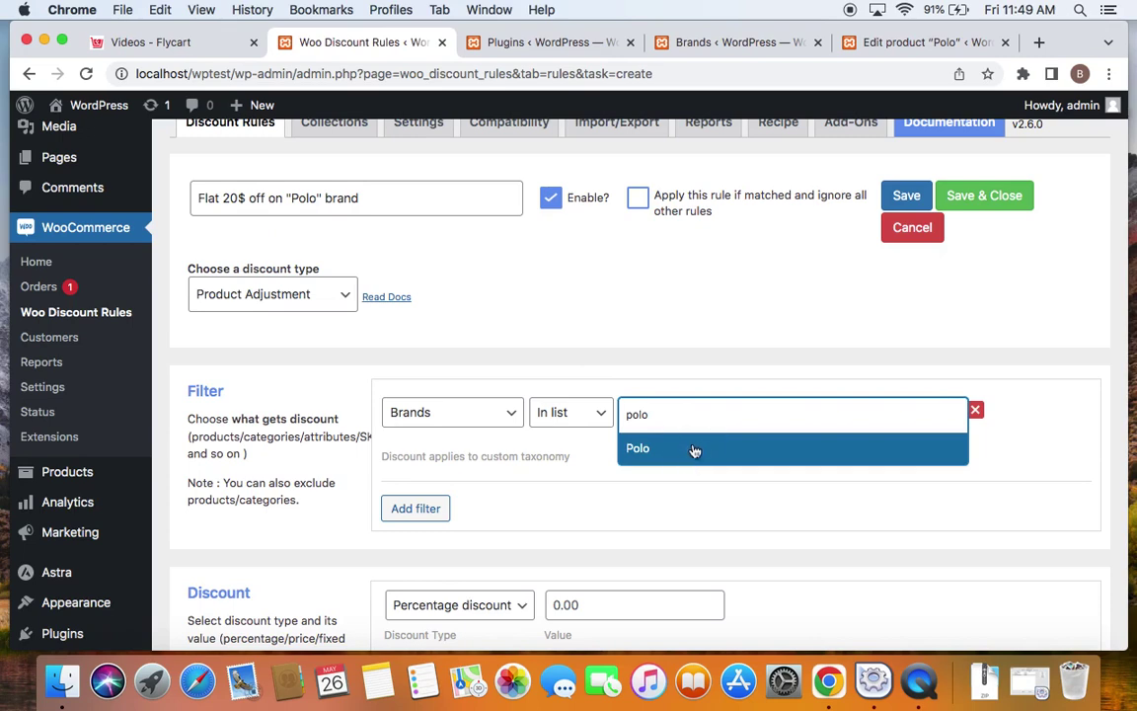
pyautogui.click(695, 450)
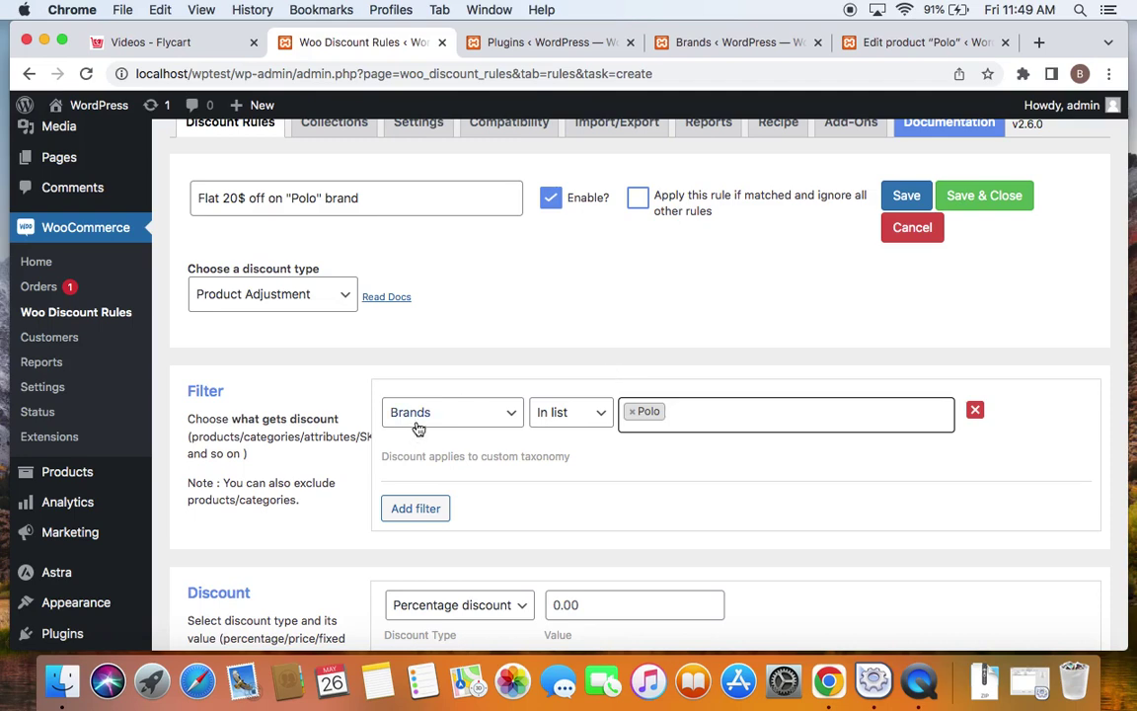
pyautogui.click(721, 46)
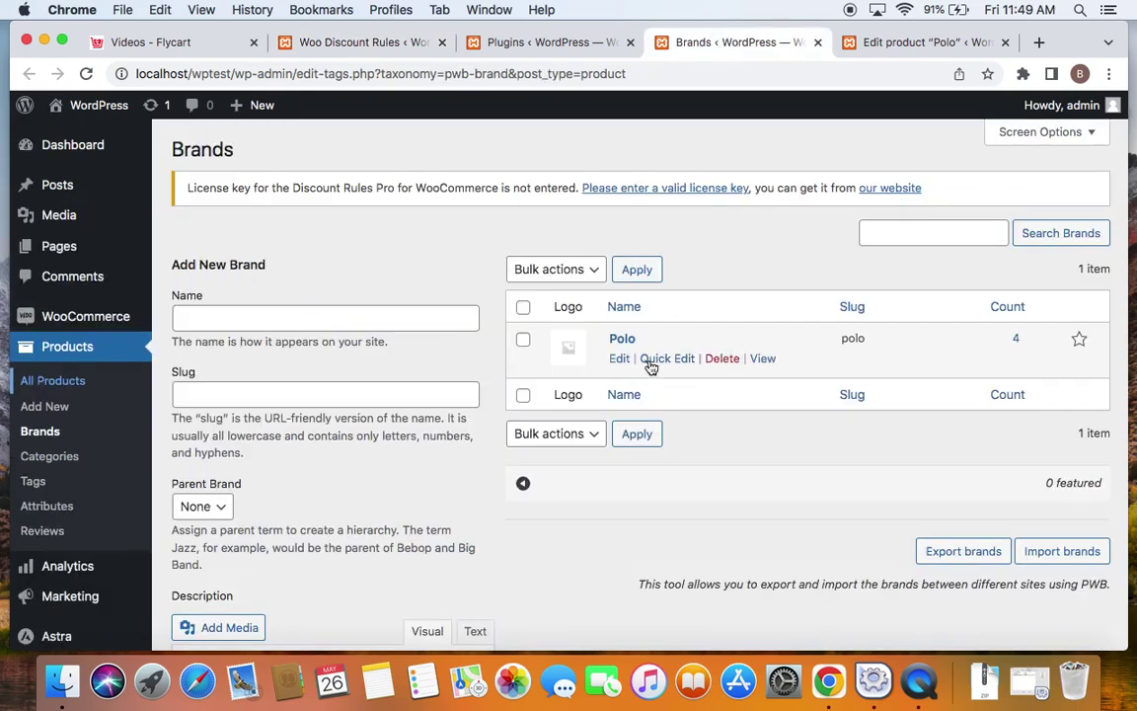
pyautogui.moveTo(1003, 334)
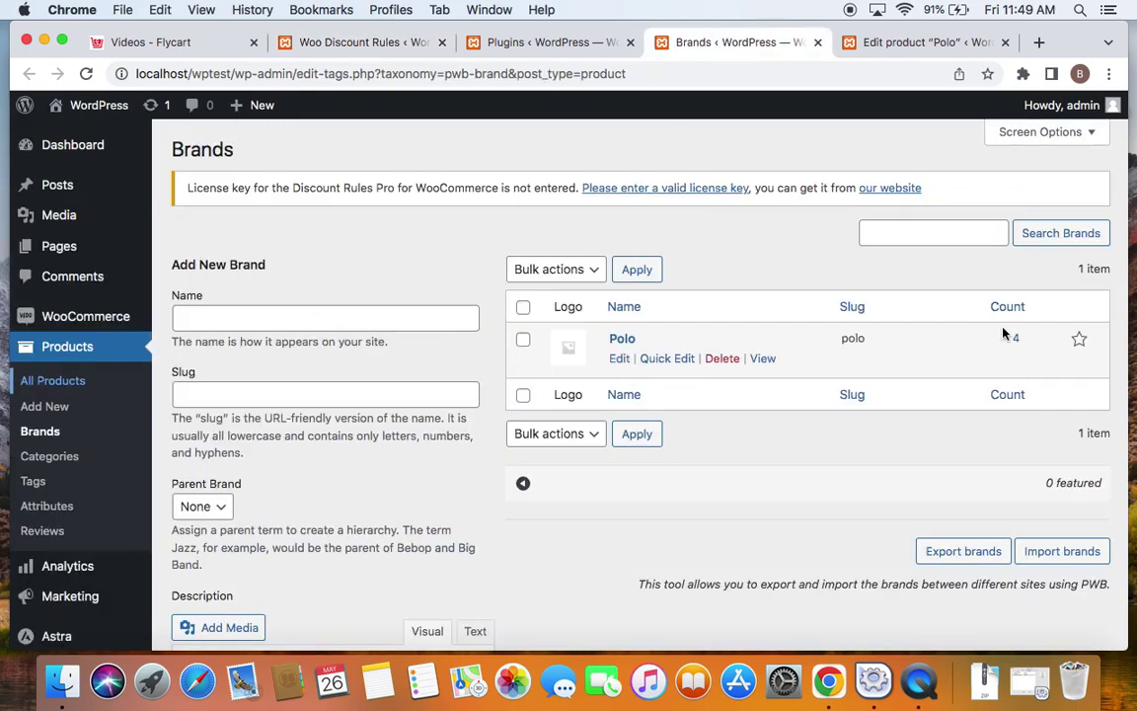
pyautogui.click(919, 41)
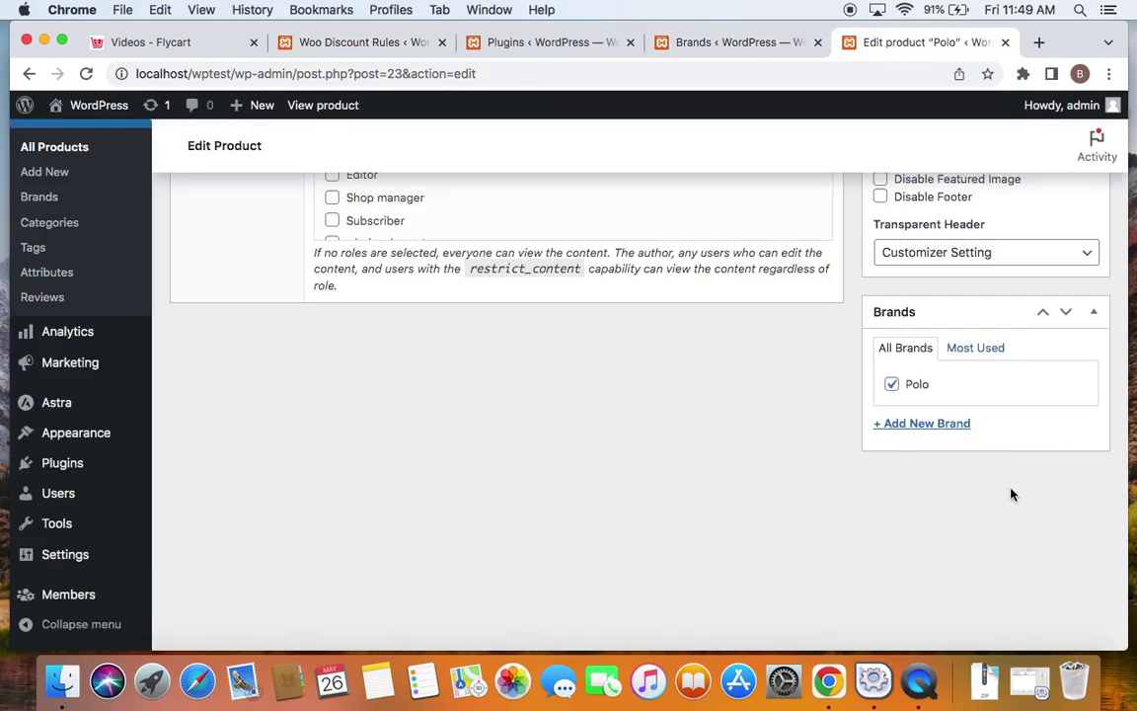
pyautogui.click(523, 45)
pyautogui.click(385, 42)
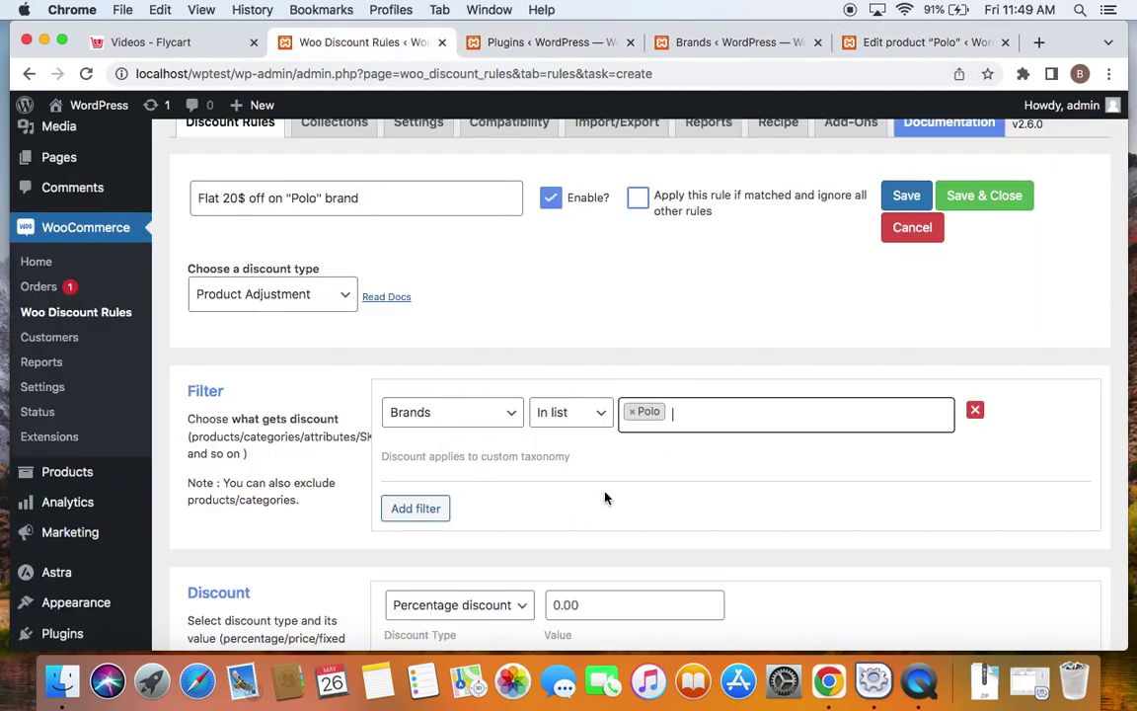
pyautogui.scroll(-1, 606, 498)
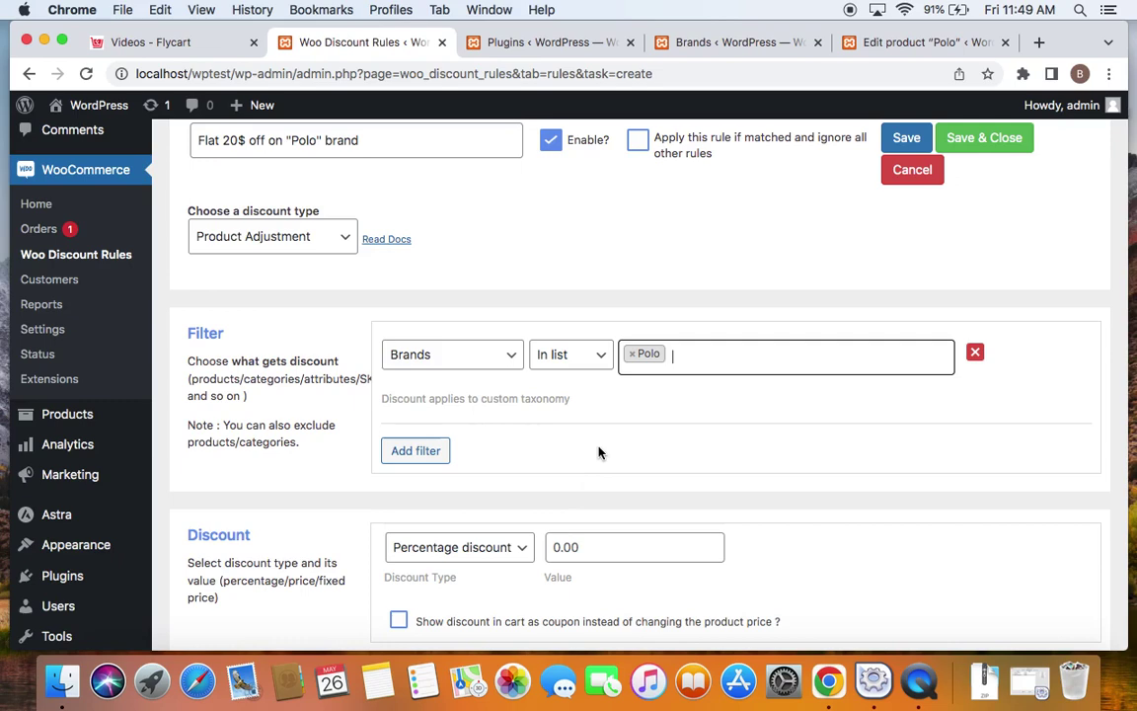
# Step: Change the discount from Percentage to a Fixed discount with value 20
pyautogui.scroll(-2, 655, 415)
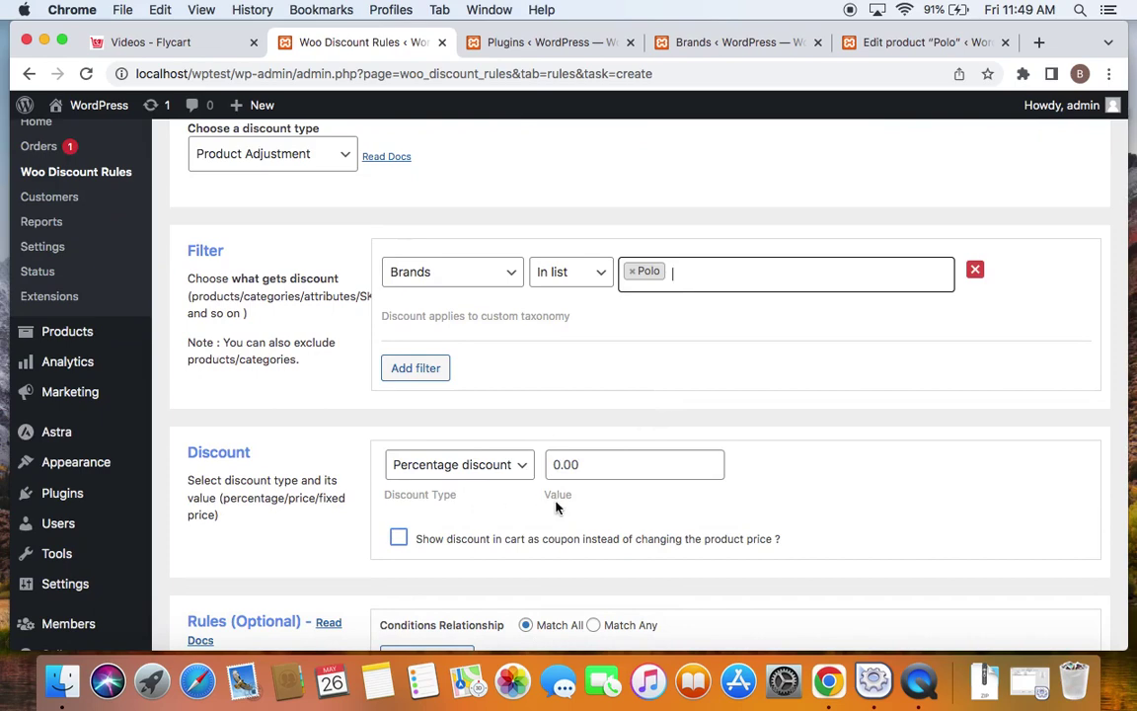
pyautogui.click(523, 466)
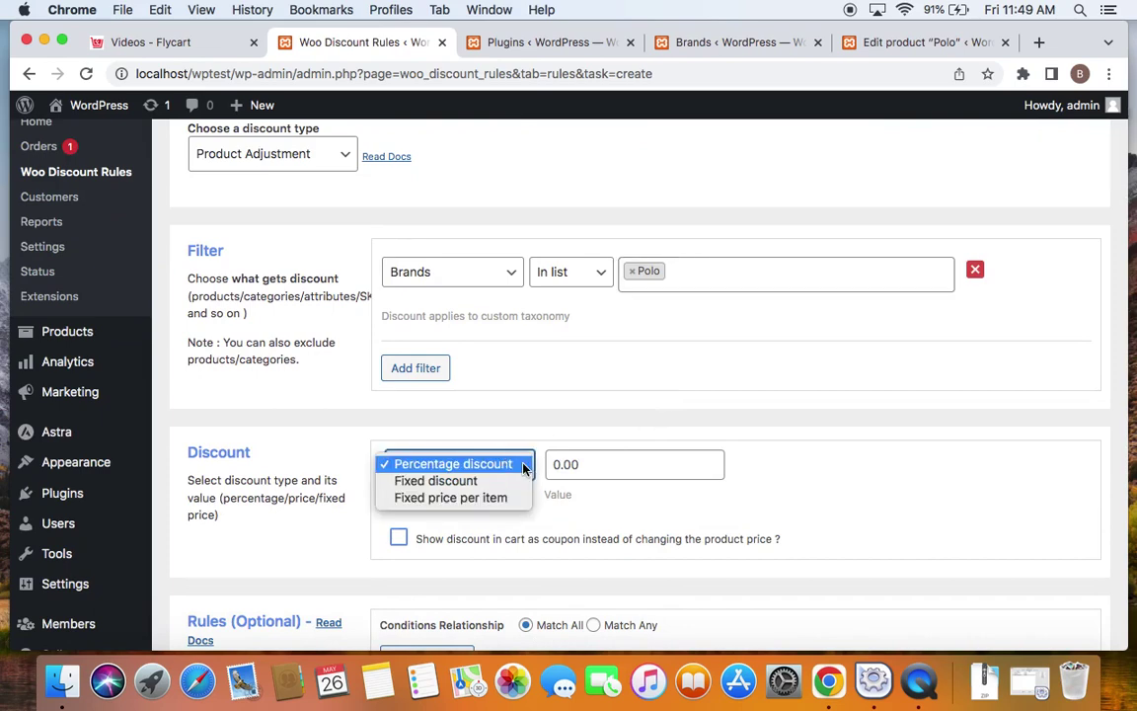
pyautogui.click(497, 481)
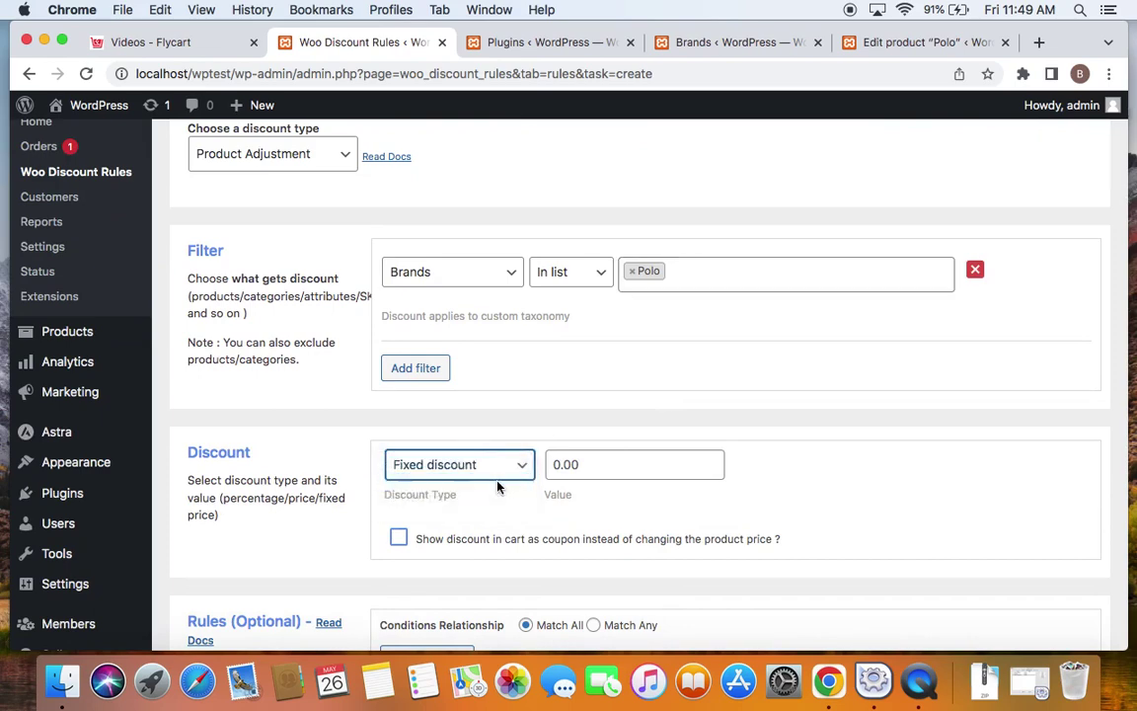
pyautogui.scroll(1, 498, 486)
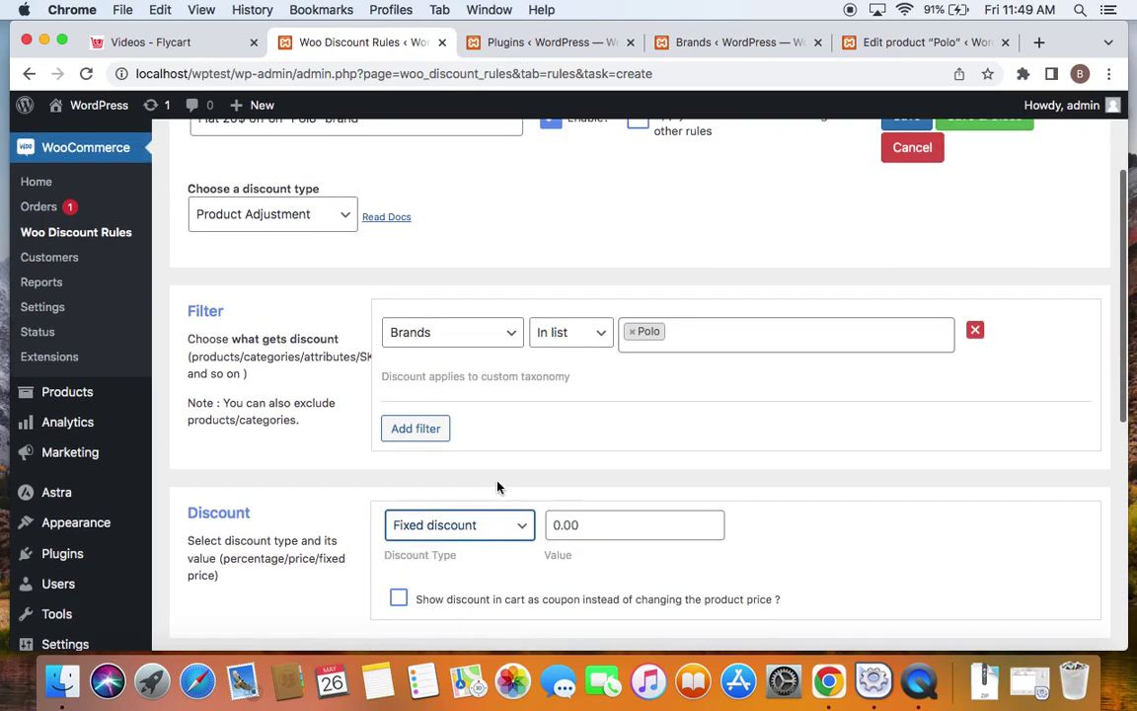
pyautogui.click(592, 523)
pyautogui.write('20')
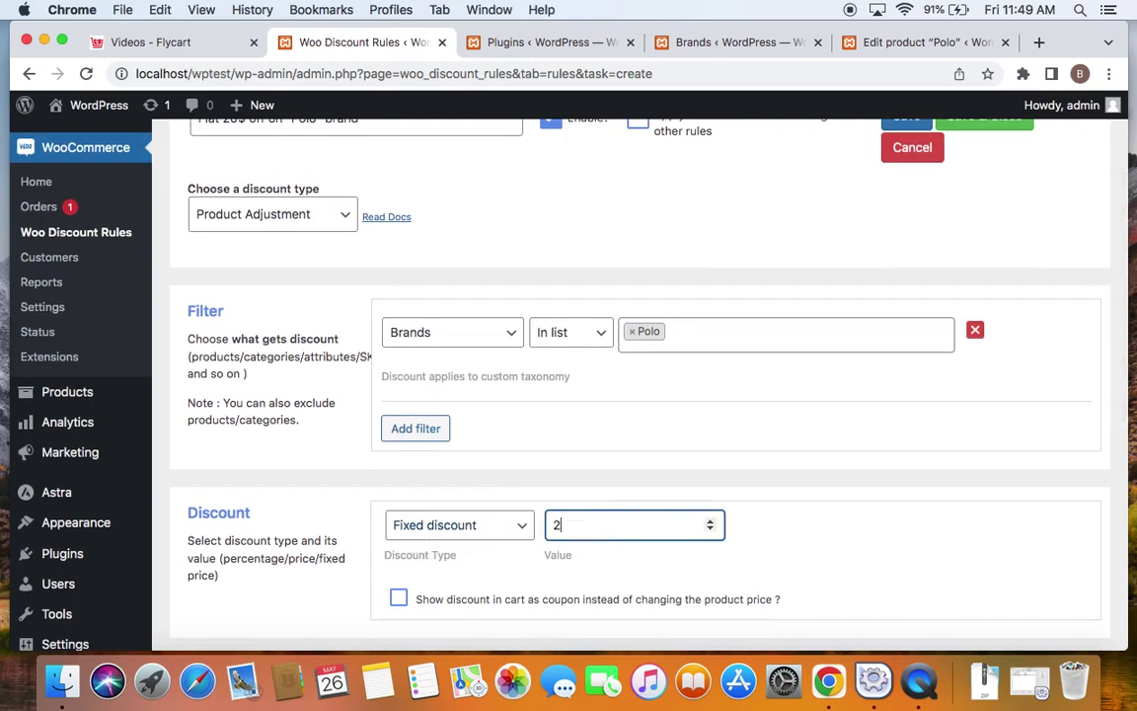
pyautogui.click(791, 510)
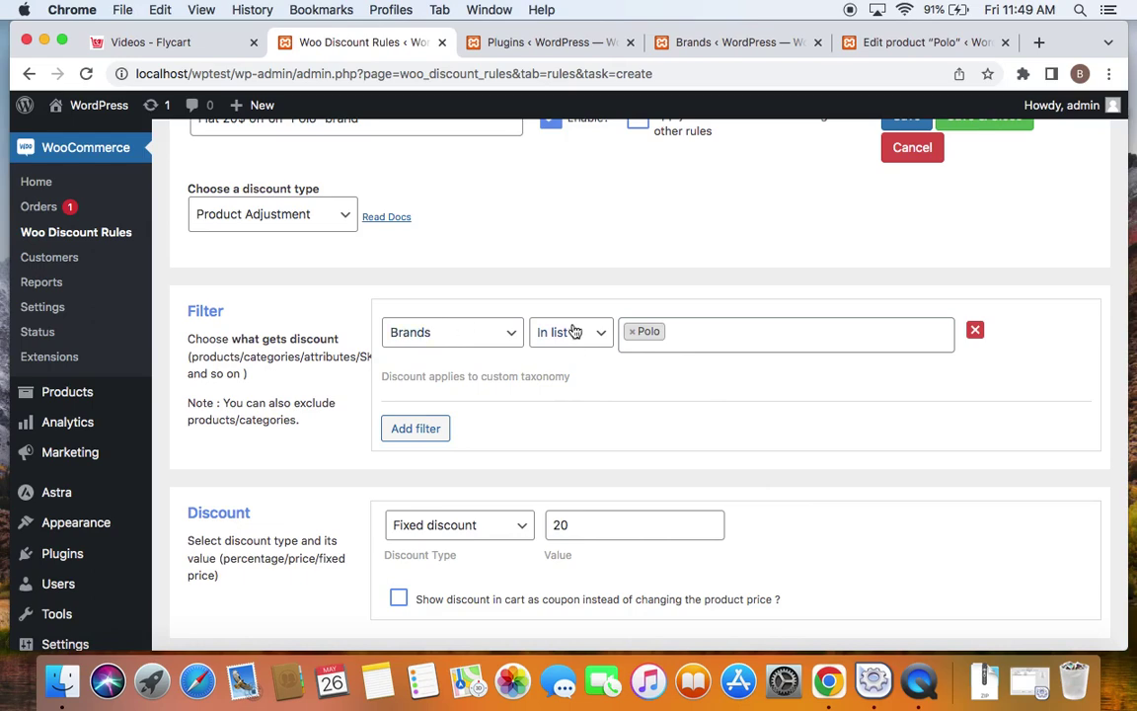
pyautogui.scroll(-3, 668, 359)
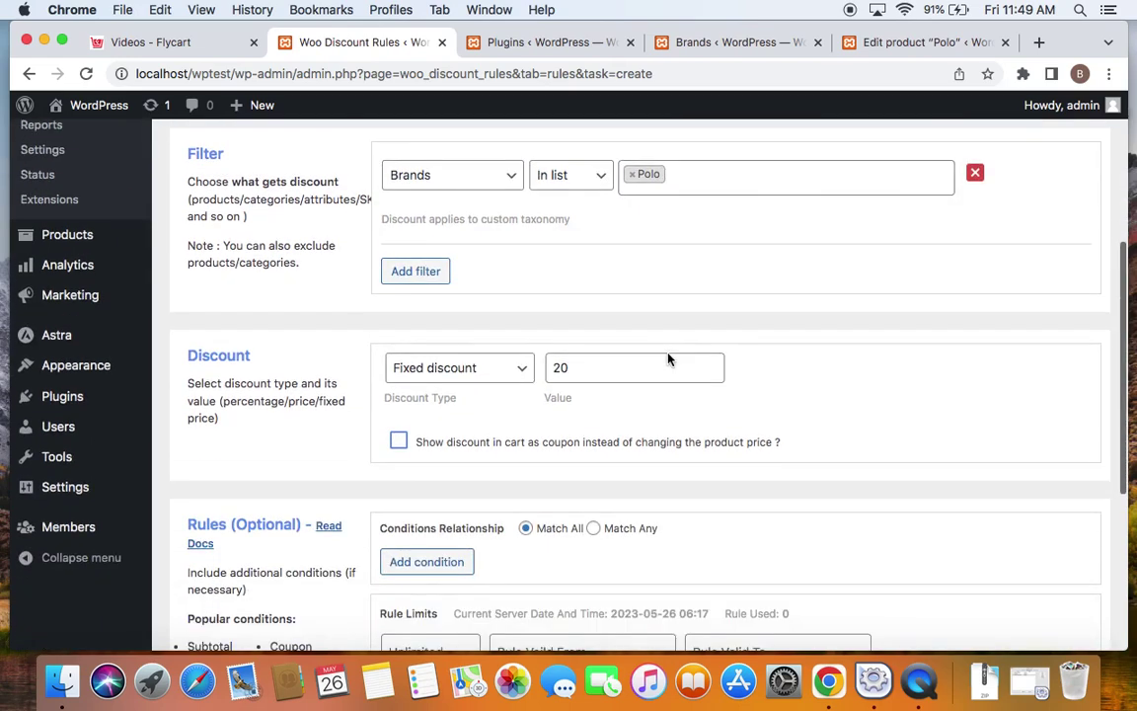
pyautogui.scroll(3, 668, 360)
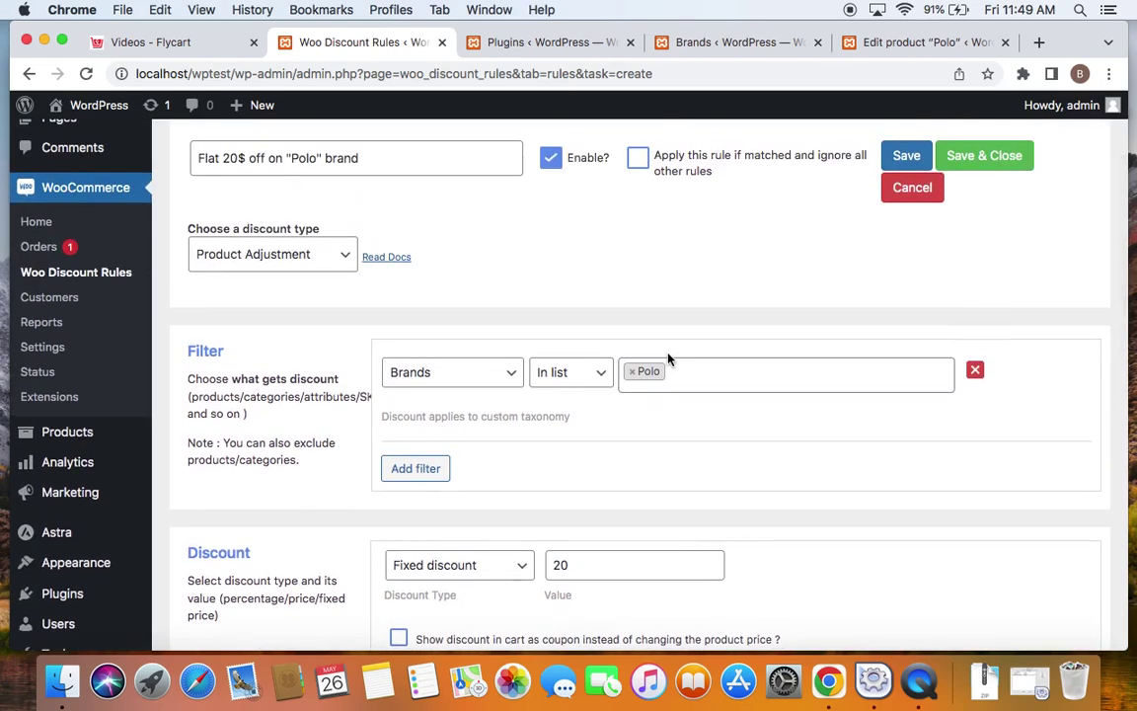
pyautogui.scroll(2, 669, 359)
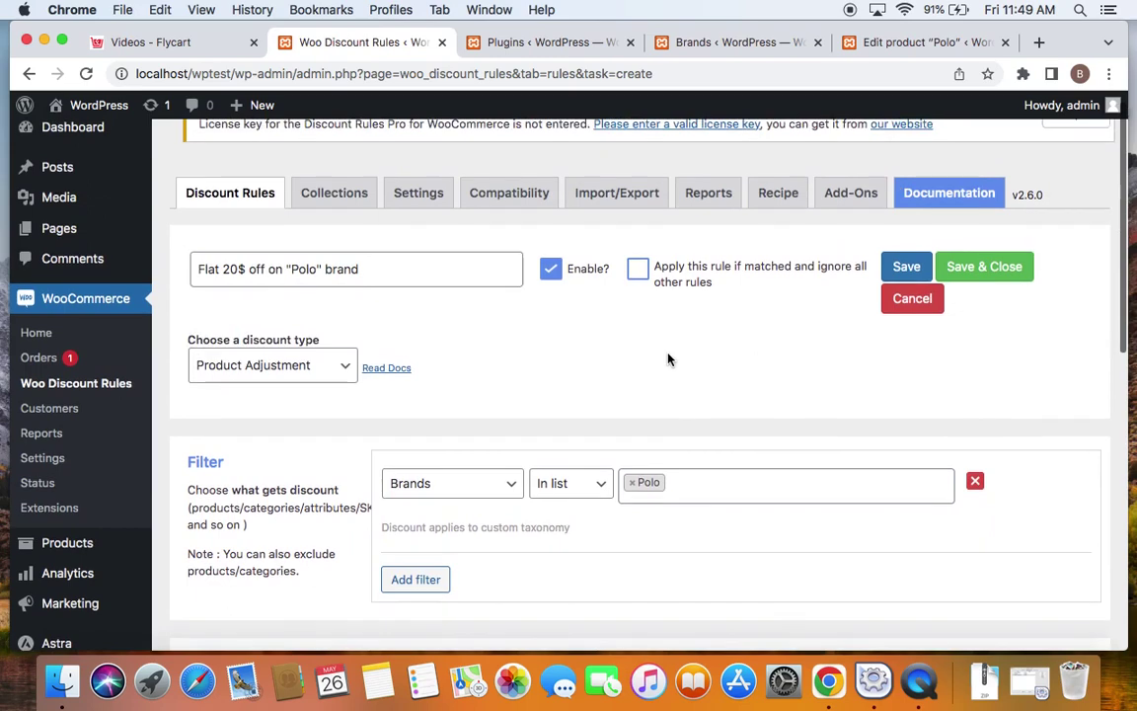
# Step: Save and close the rule, then open the storefront Shop page in a new tab
pyautogui.click(984, 277)
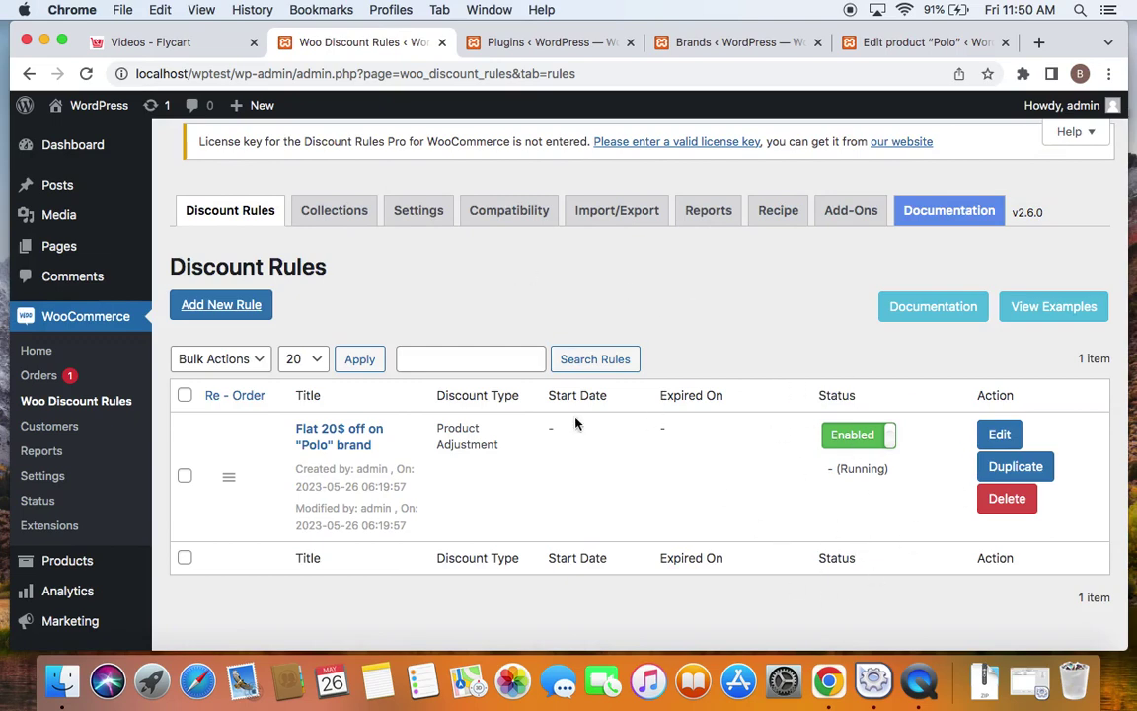
pyautogui.rightClick(89, 106)
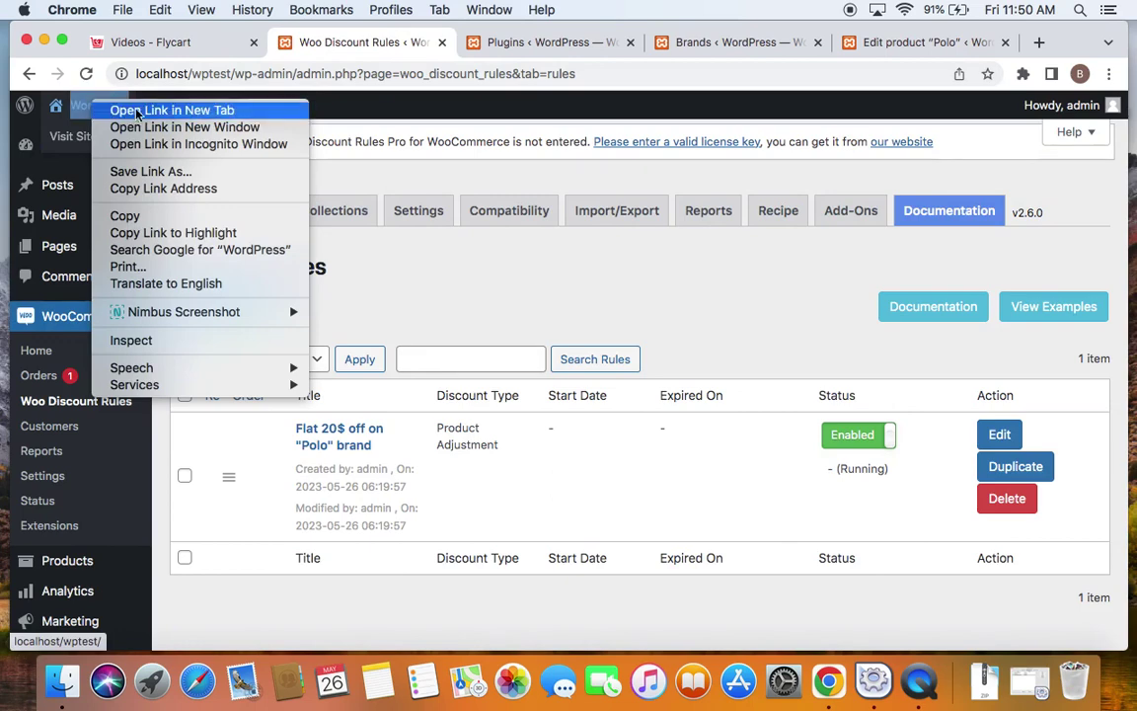
pyautogui.click(127, 109)
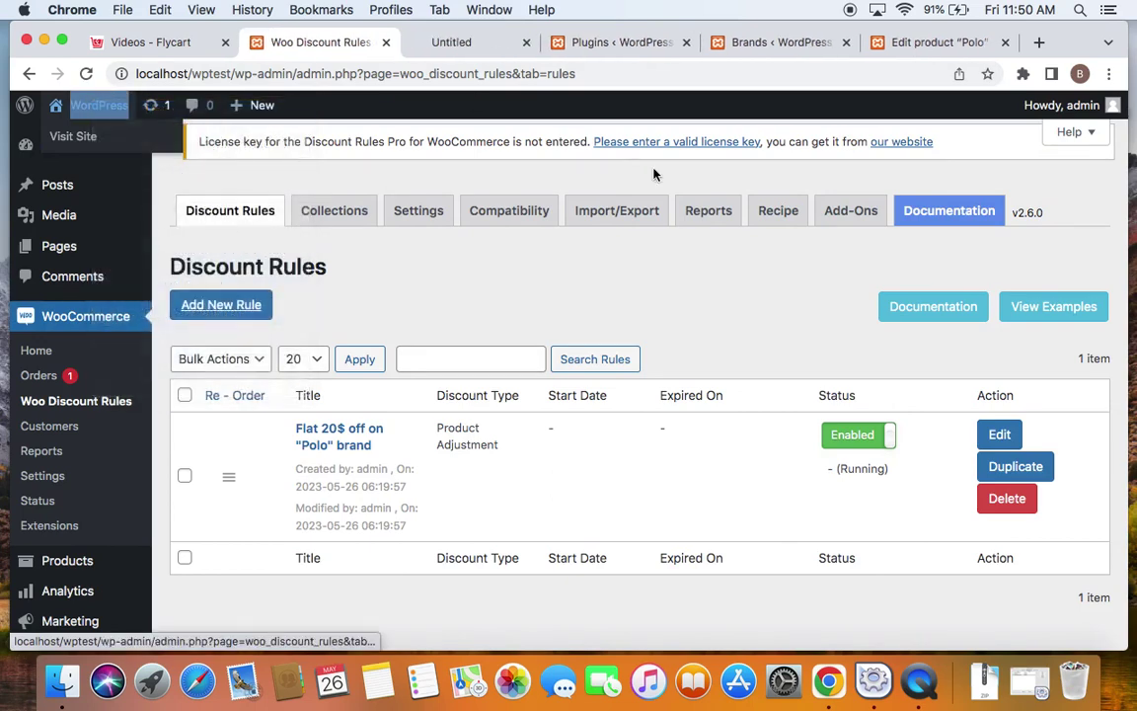
pyautogui.click(464, 42)
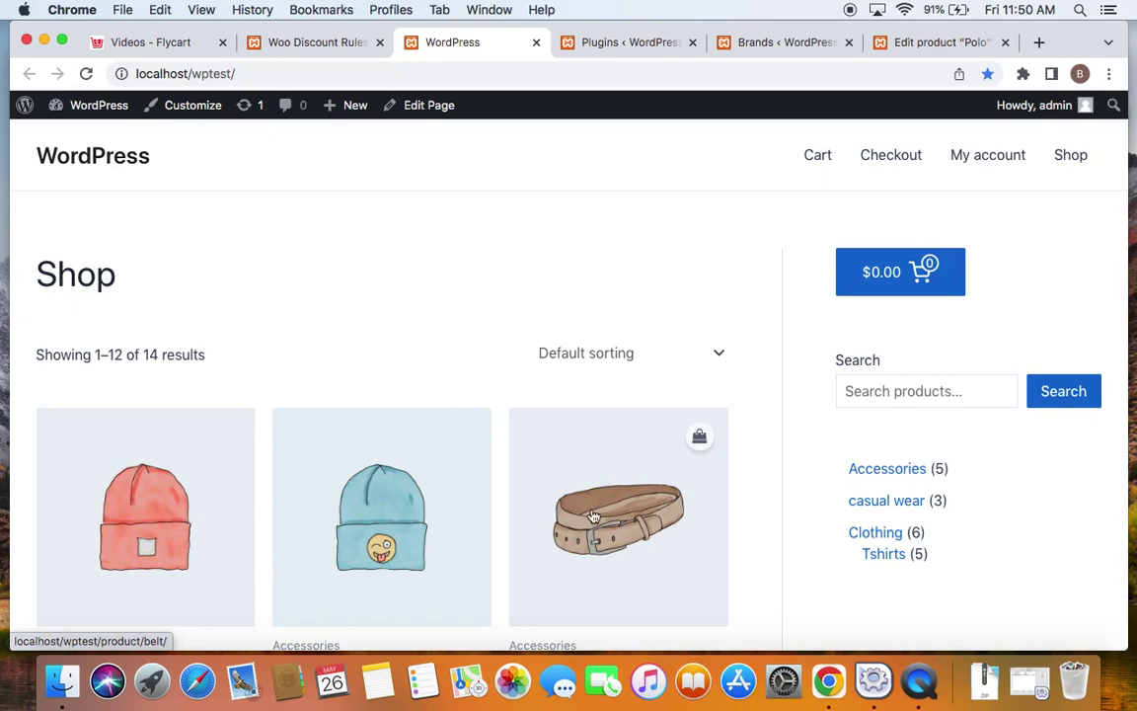
# Step: Go from the Cap product page to the Polo brand product listing
pyautogui.scroll(-6, 590, 516)
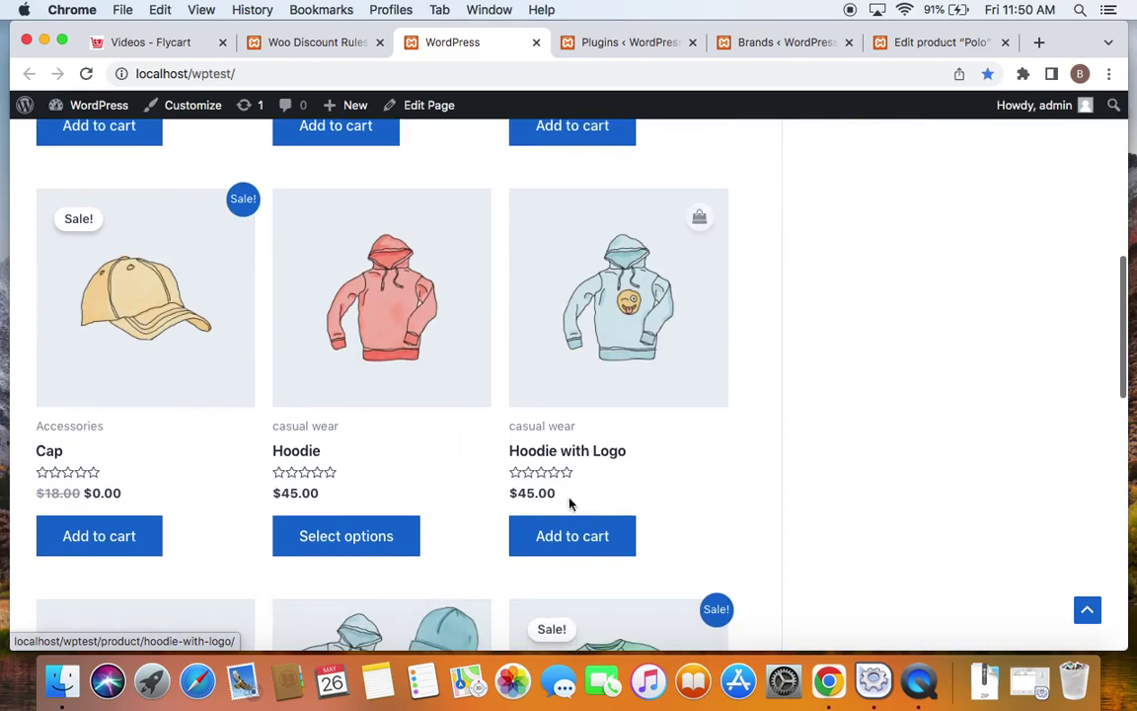
pyautogui.click(170, 368)
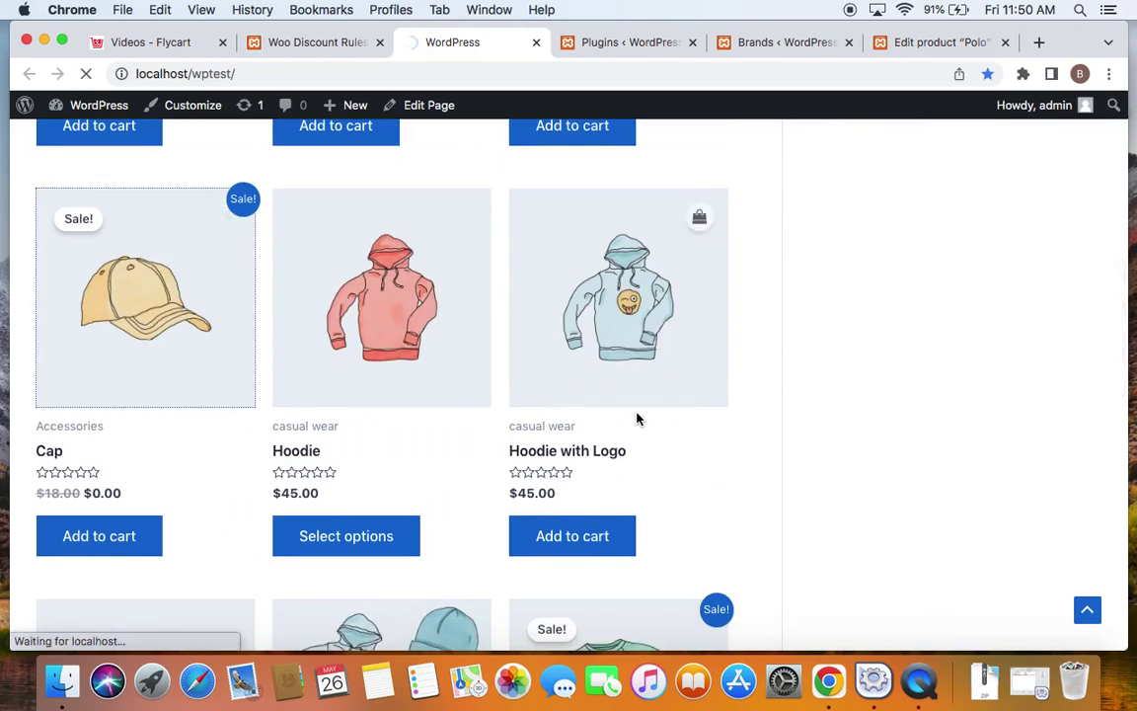
pyautogui.scroll(-2, 637, 419)
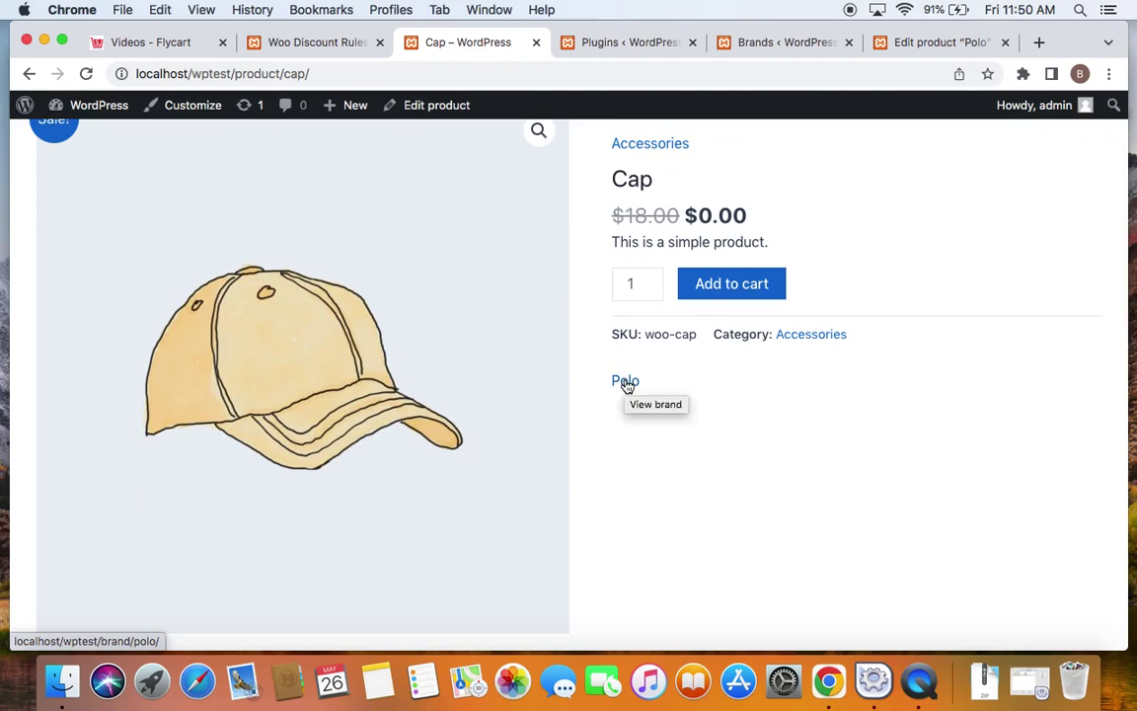
pyautogui.click(626, 383)
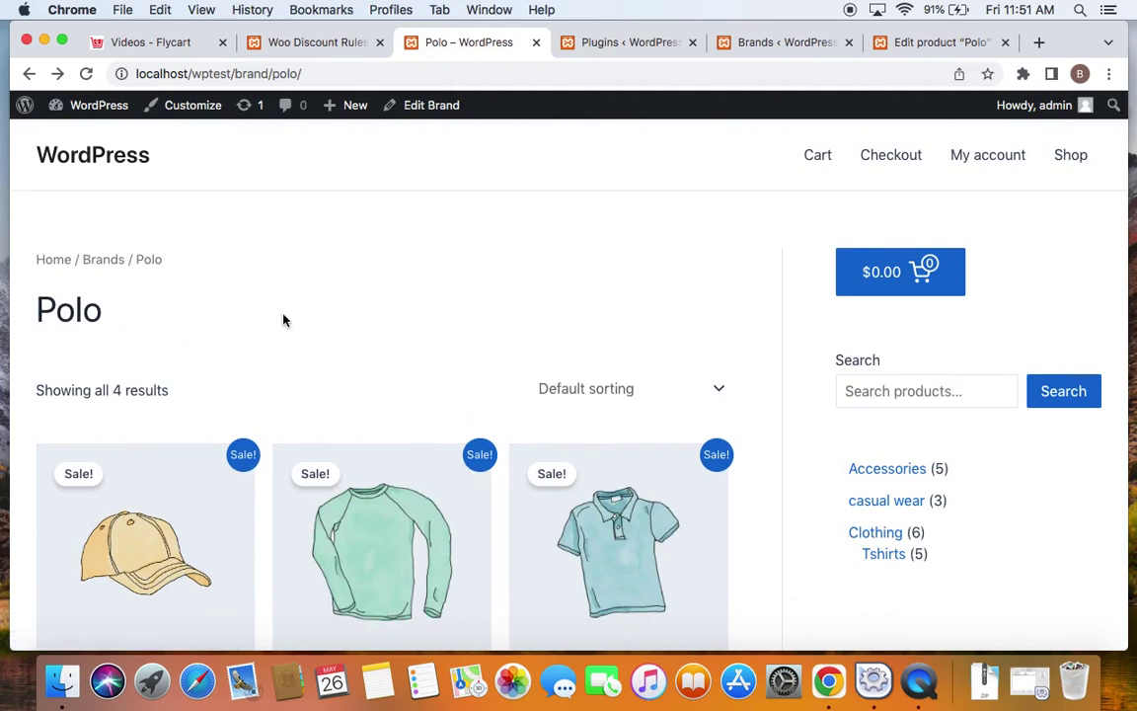
# Step: Point out the Polo brand heading, then open the Long Sleeve Tee product page
pyautogui.scroll(-5, 283, 320)
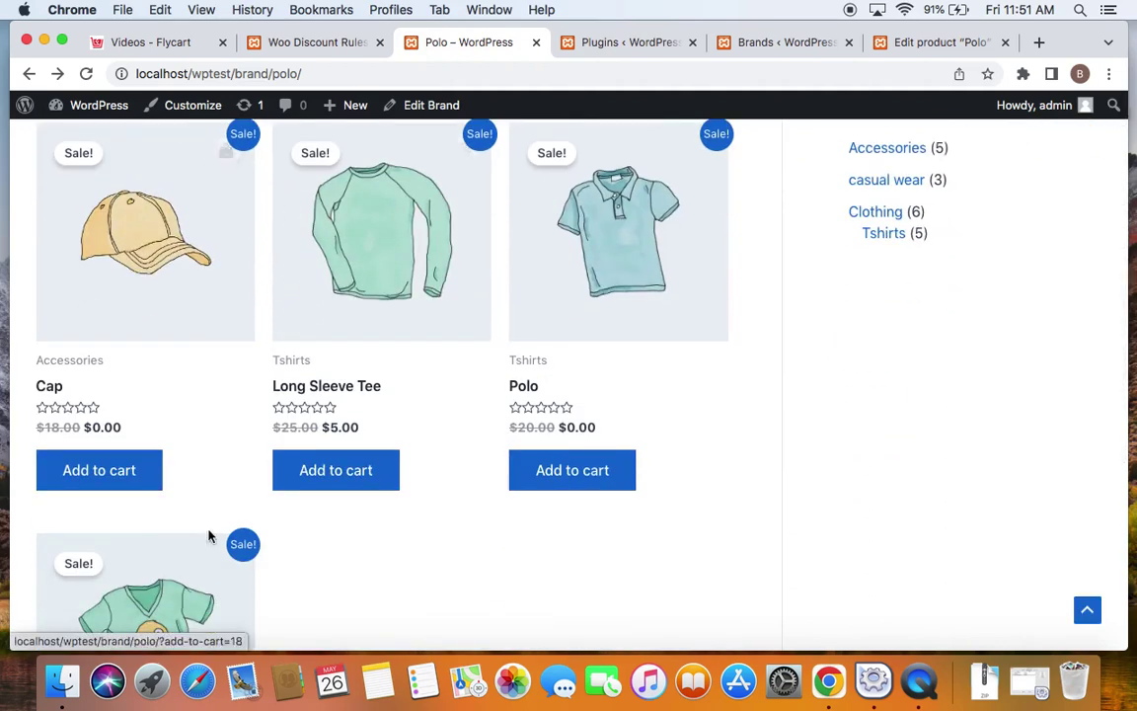
pyautogui.scroll(4, 307, 313)
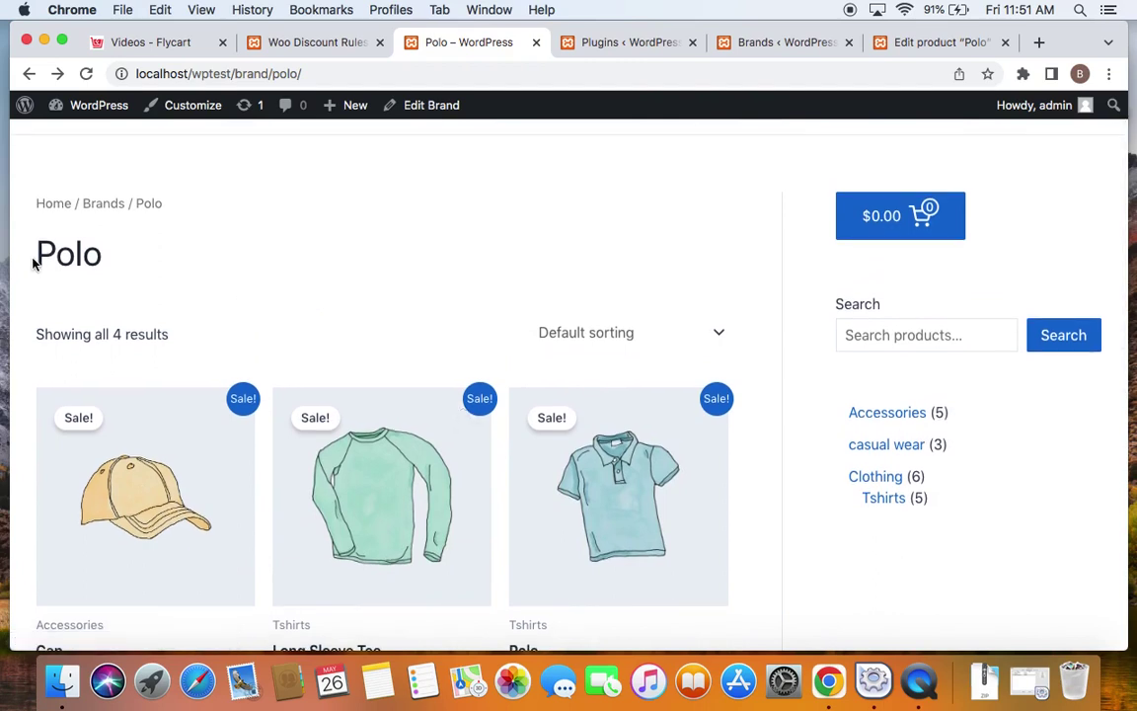
pyautogui.click(103, 259)
pyautogui.moveTo(103, 259); pyautogui.dragTo(26, 246)
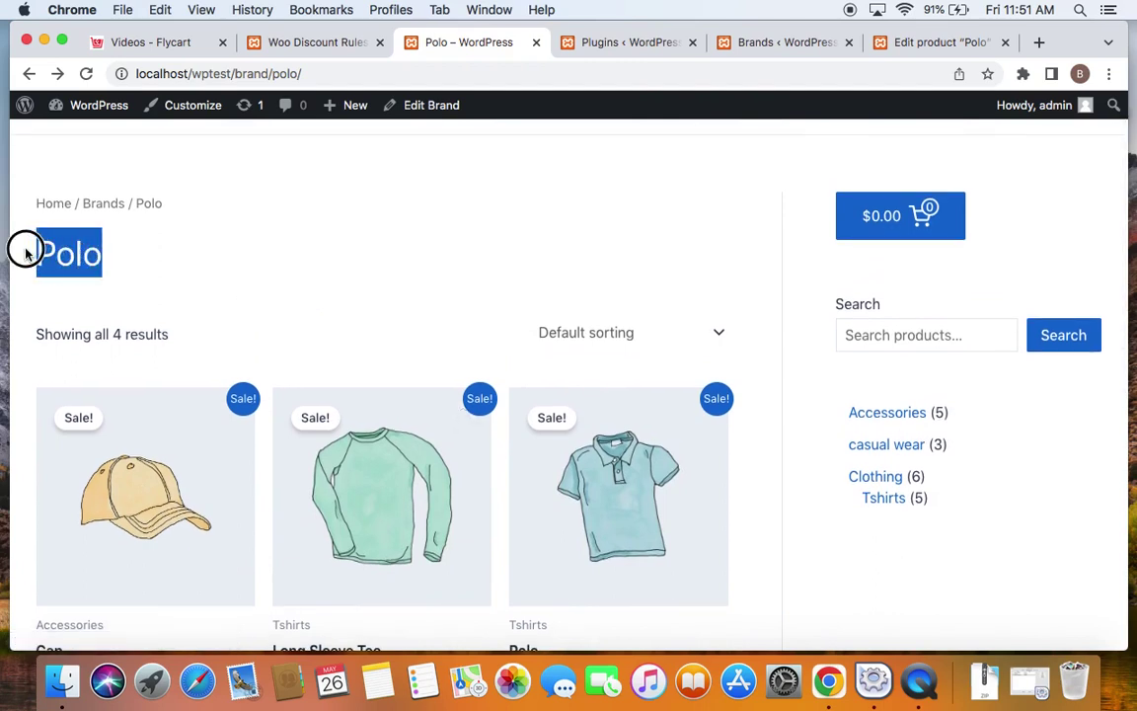
pyautogui.click(368, 329)
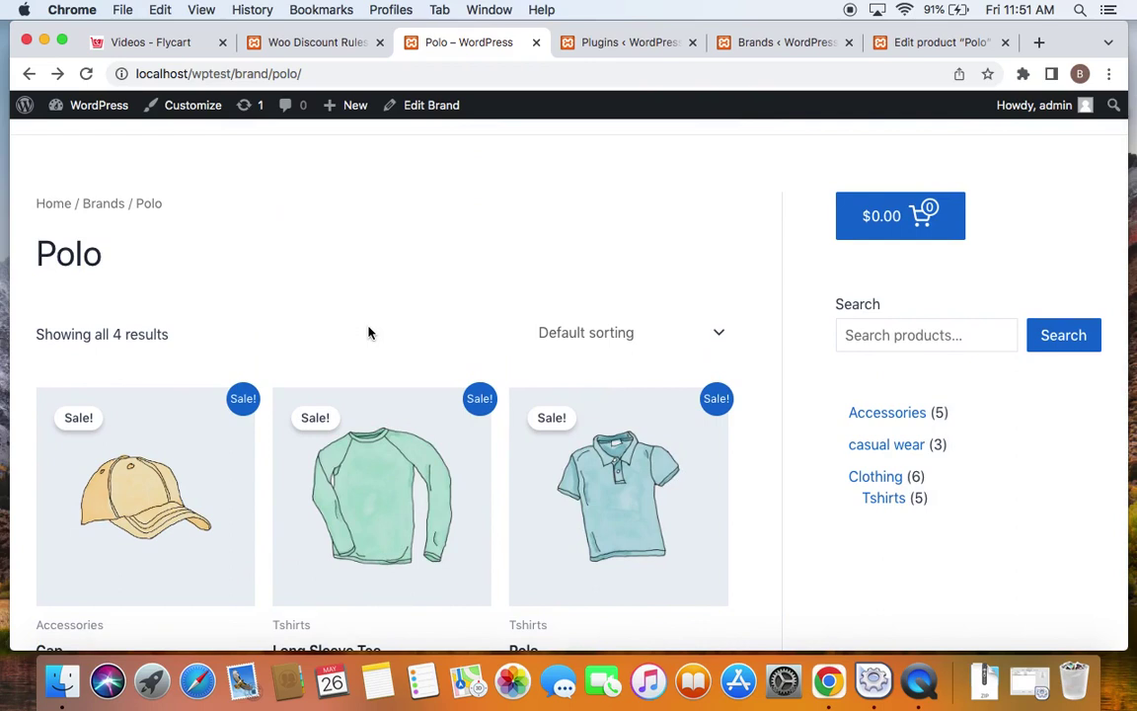
pyautogui.scroll(-3, 368, 333)
pyautogui.click(390, 420)
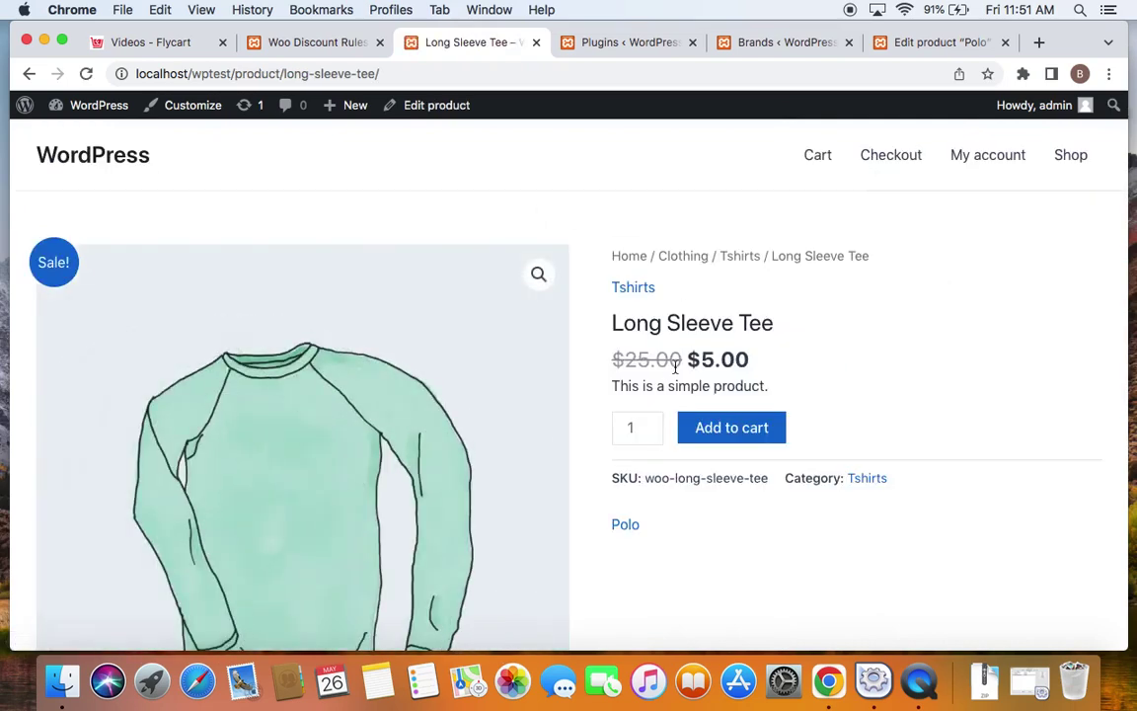
# Step: Point out the Long Sleeve Tee's original and discounted $5.00 prices
pyautogui.click(755, 359)
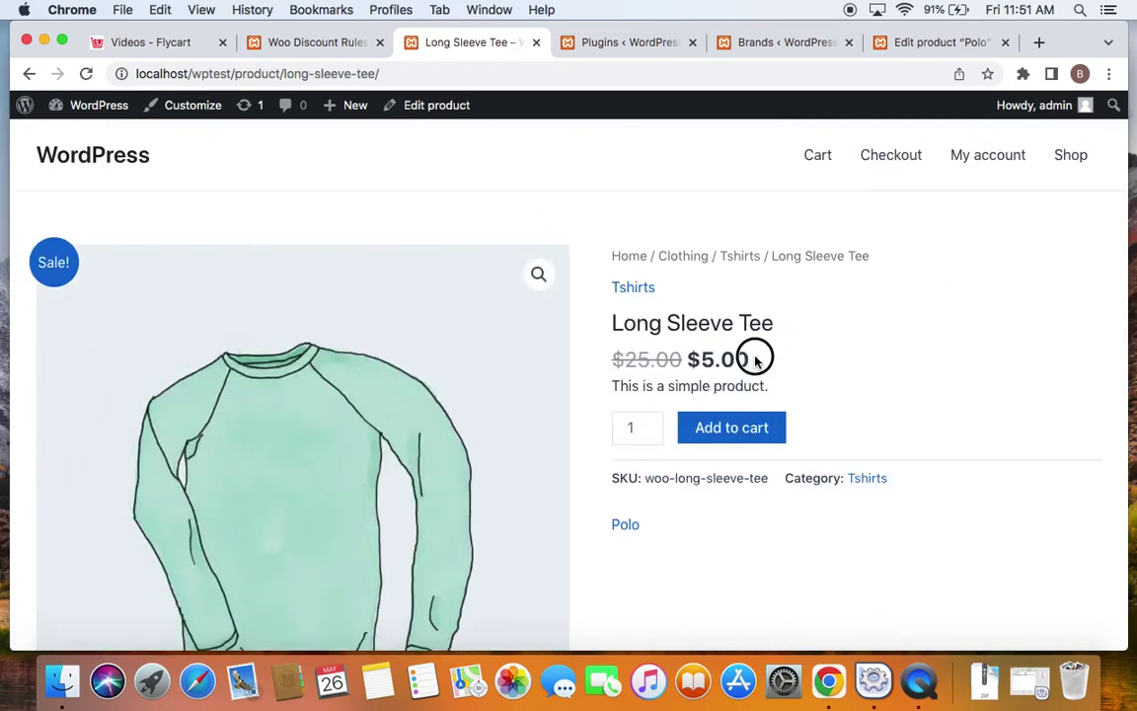
pyautogui.moveTo(755, 360); pyautogui.dragTo(609, 357)
pyautogui.click(848, 372)
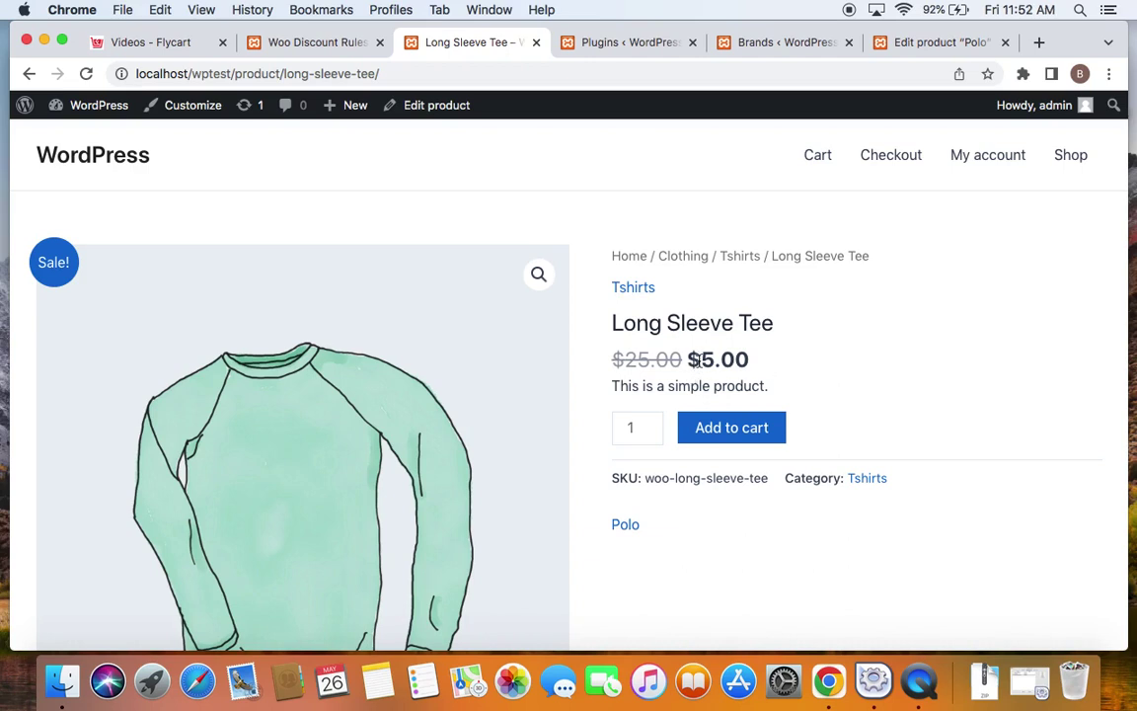
pyautogui.moveTo(697, 362); pyautogui.dragTo(782, 364)
pyautogui.click(780, 366)
# Step: Note the Polo brand, add the Long Sleeve Tee to the cart, and view the cart
pyautogui.click(604, 529)
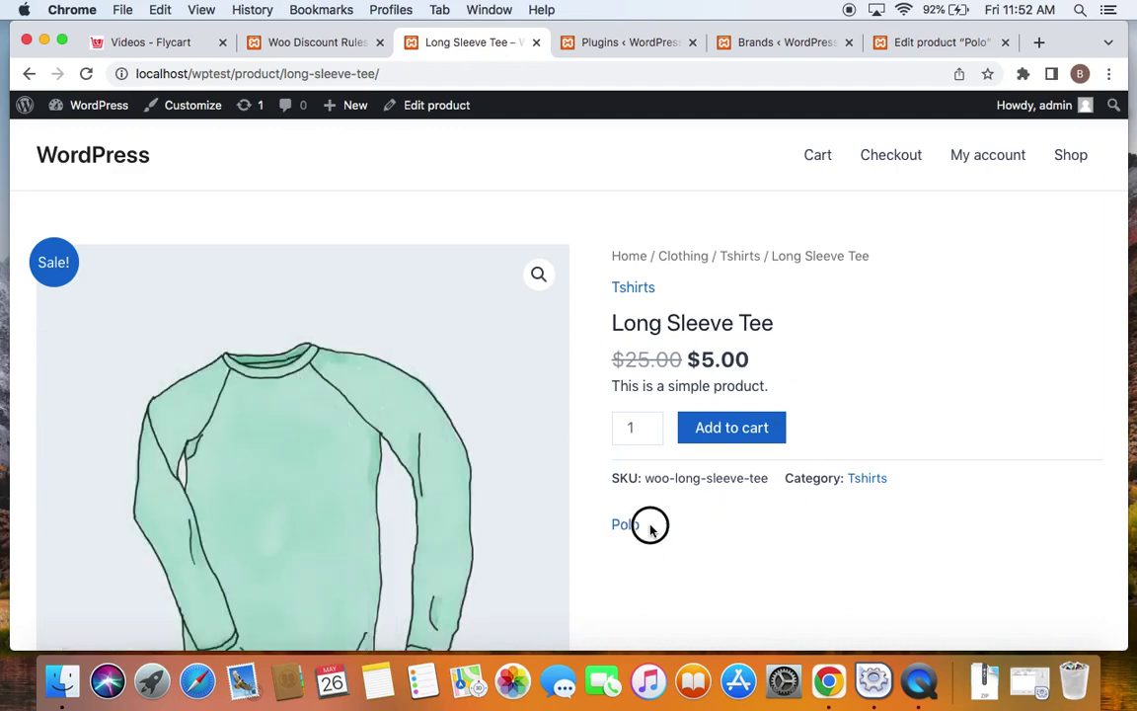
pyautogui.click(717, 430)
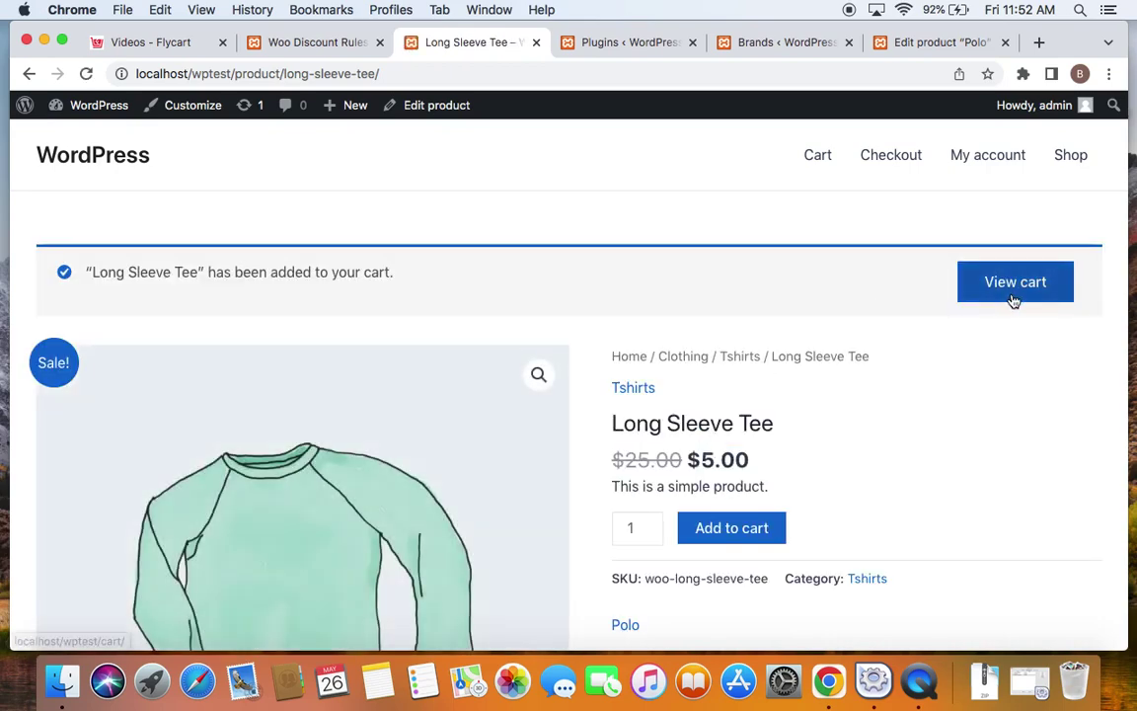
pyautogui.click(1010, 298)
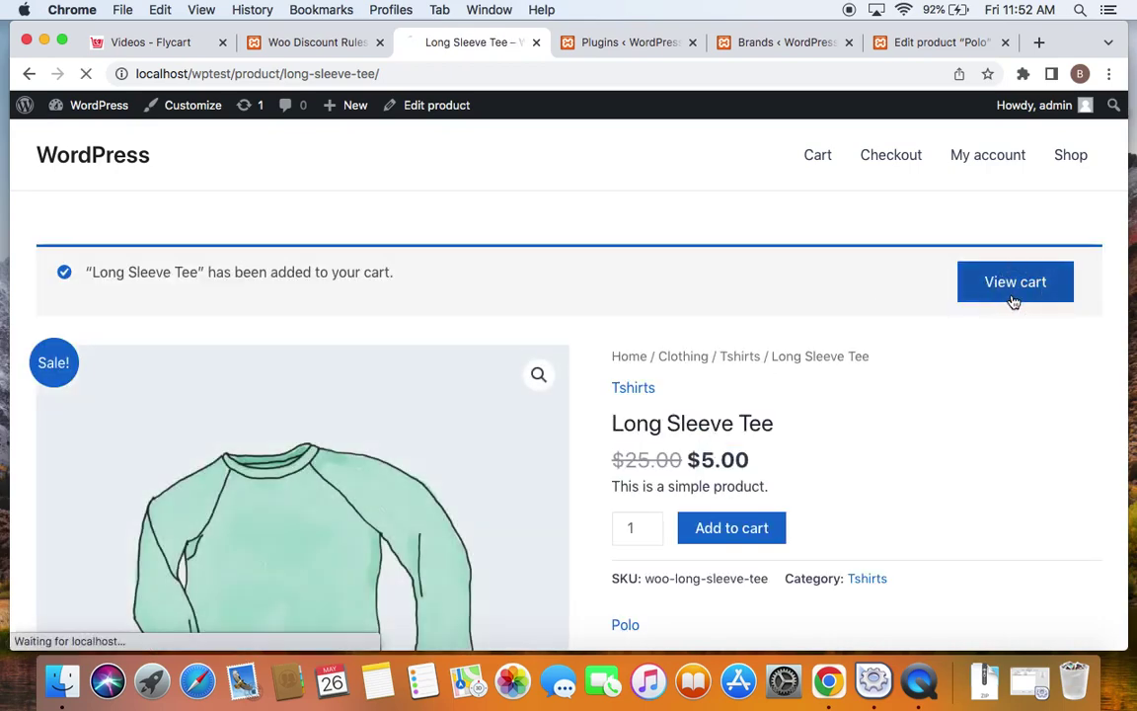